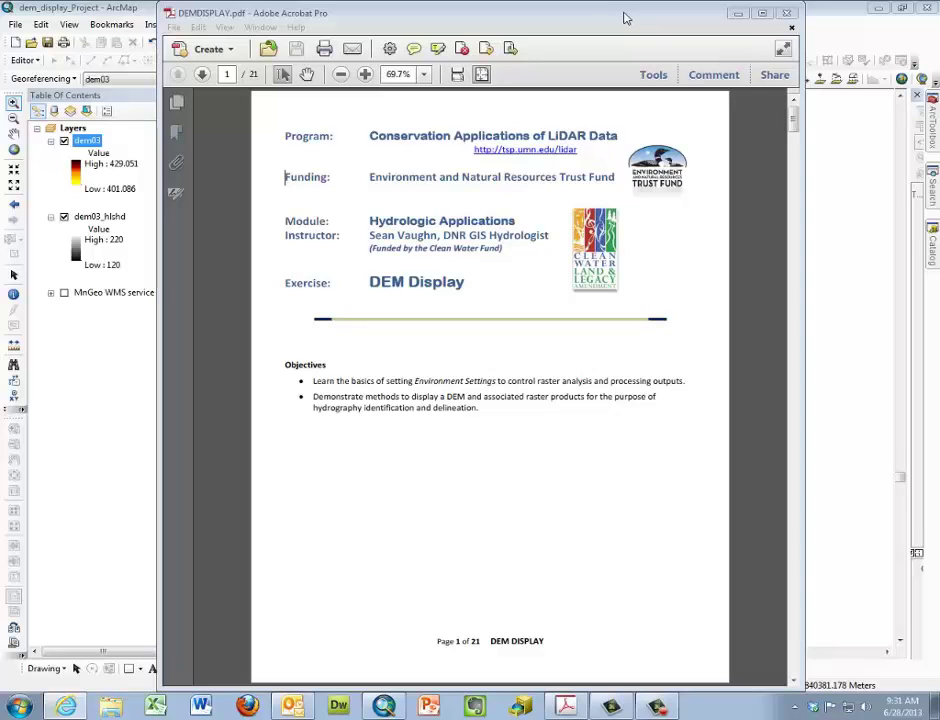
Step: Move the Acrobat exercise PDF window aside to reveal the ArcMap map of dem03
left_click_drag(625, 18, 939, 22)
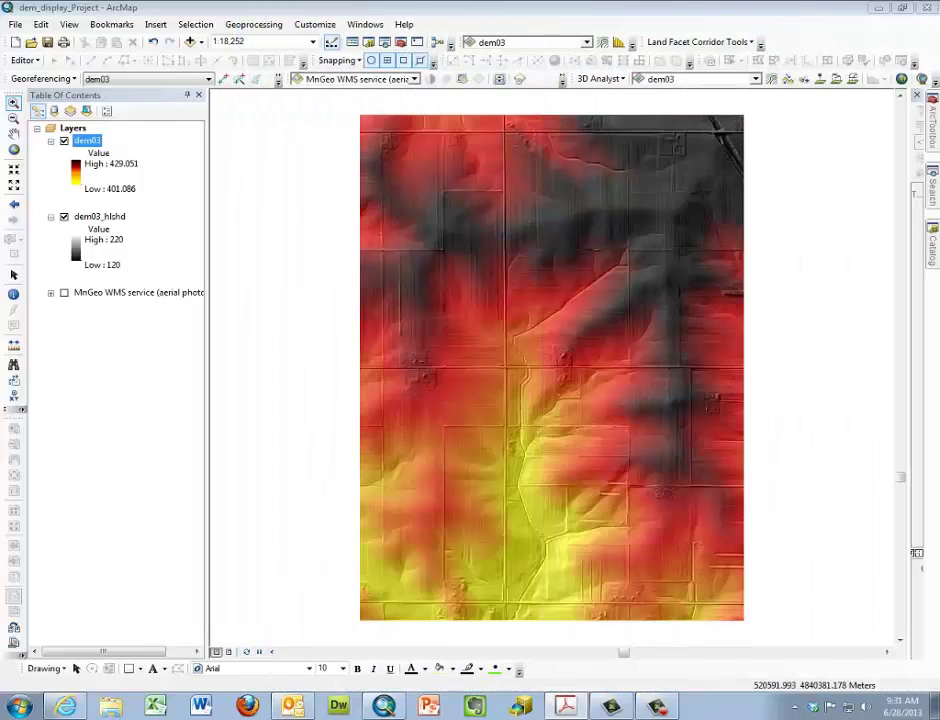
Step: Turn off dem03 and dem03_hlshd and collapse both their legends in the Table of Contents
left_click(64, 141)
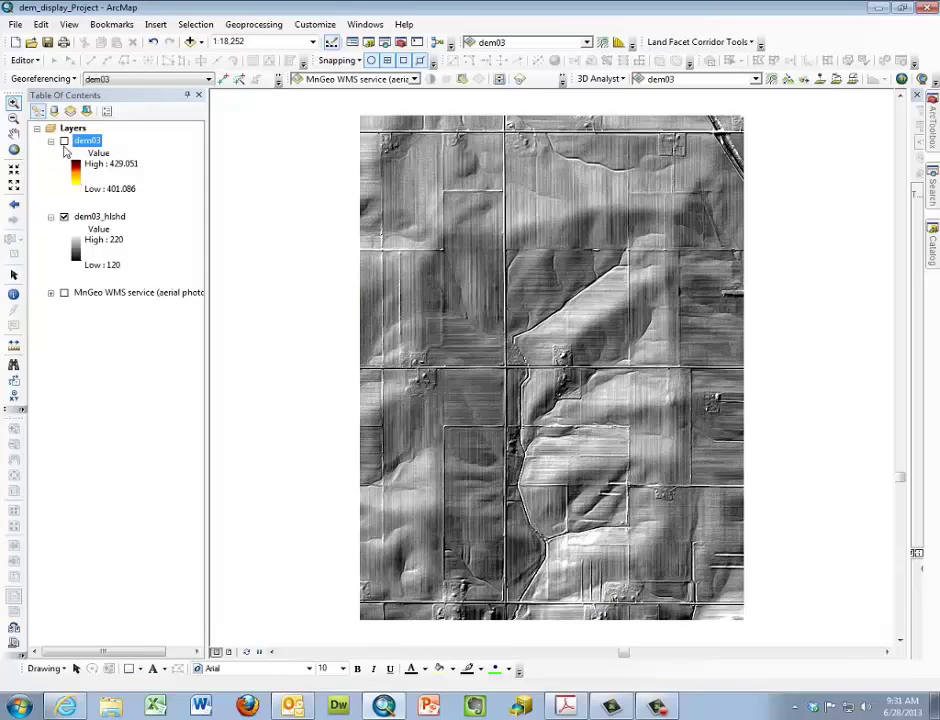
left_click(64, 217)
left_click(50, 217)
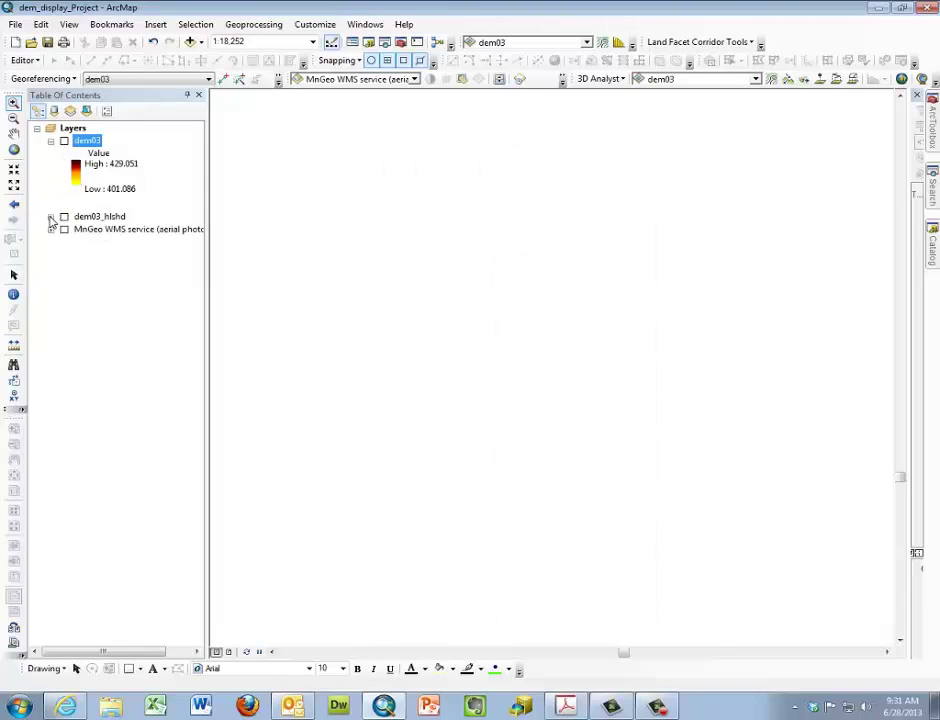
left_click(50, 141)
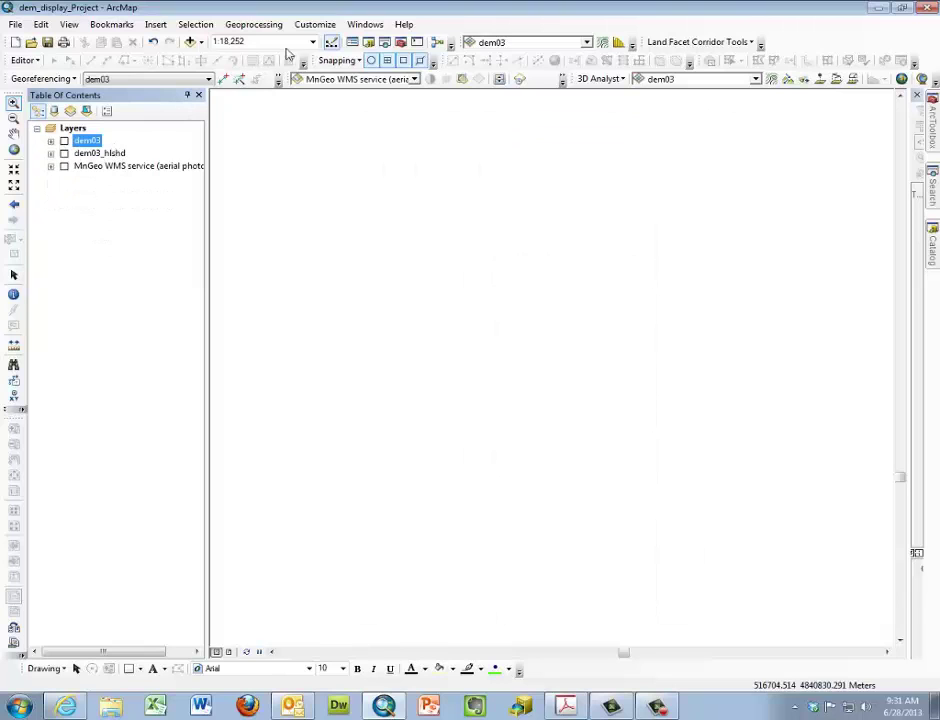
Step: Look over the Customize toolbars list and close it without changes
left_click(320, 26)
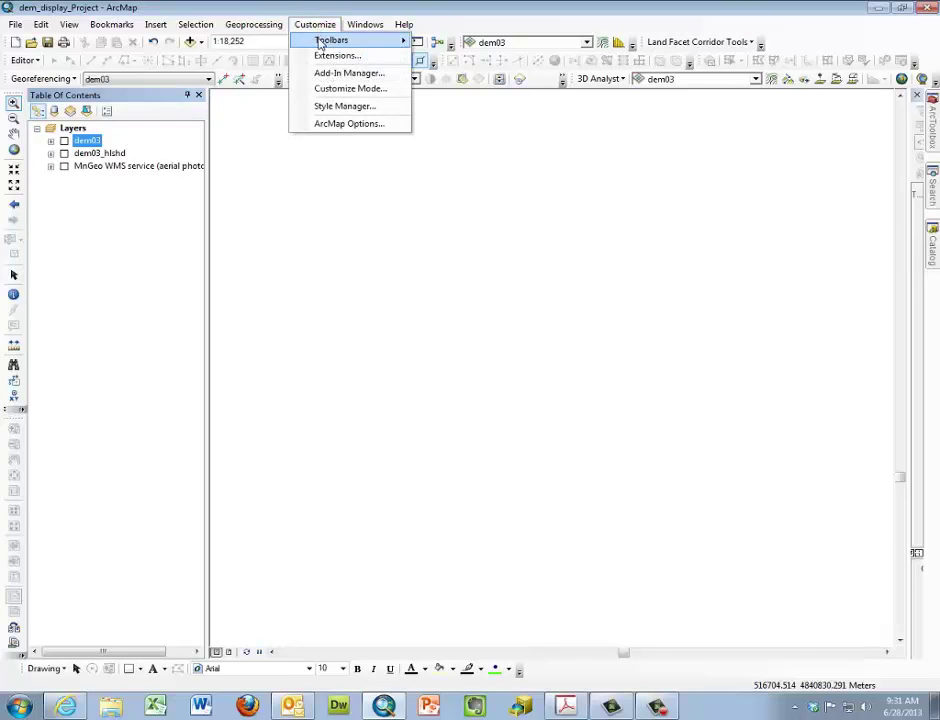
mouse_move(321, 43)
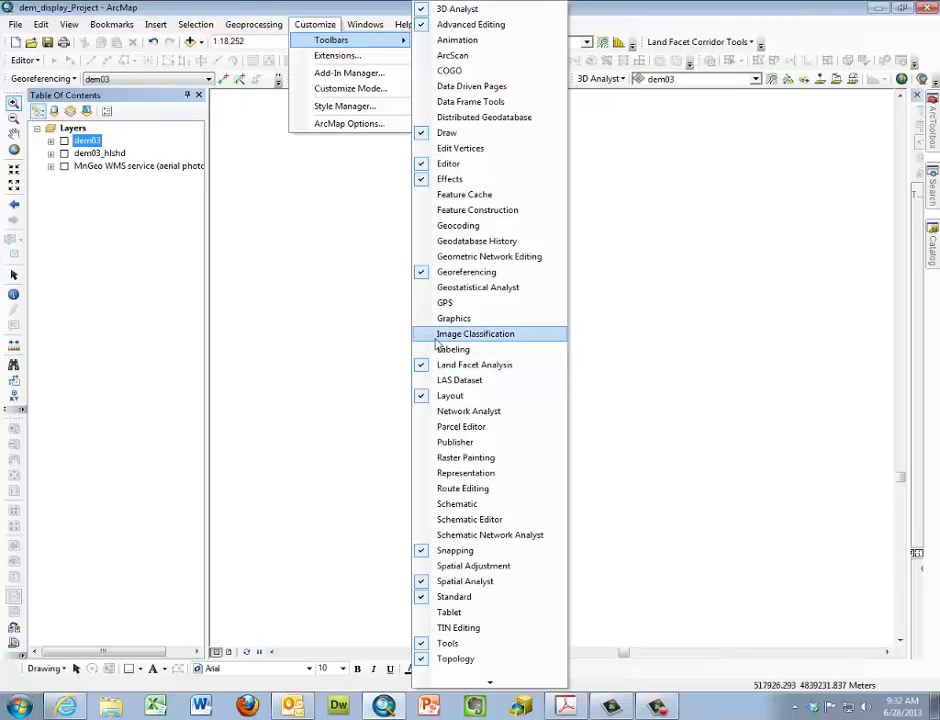
left_click(325, 310)
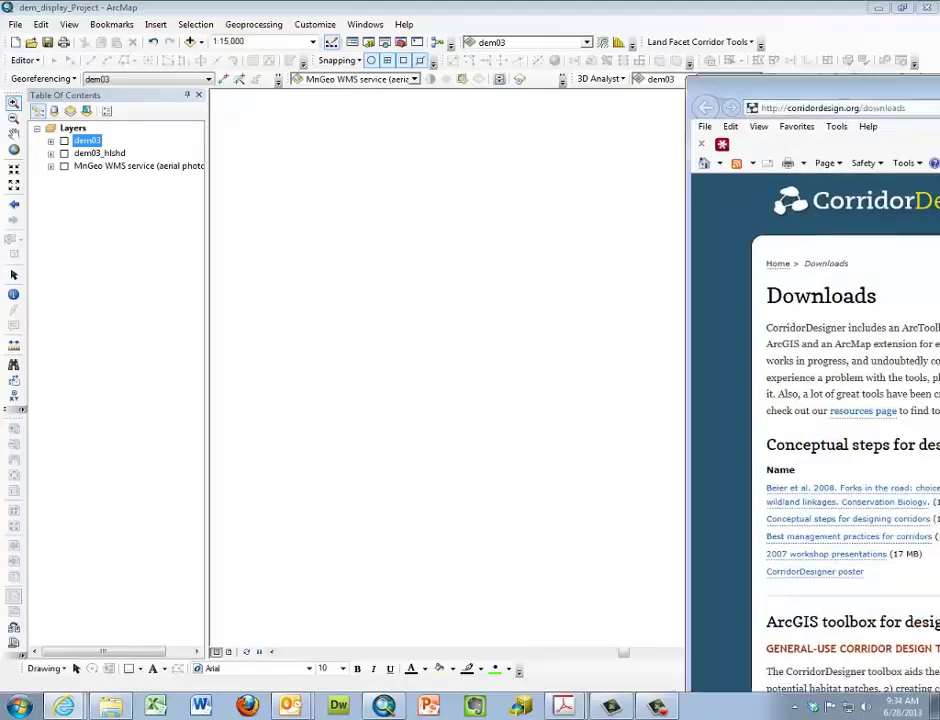
Step: Scroll the CorridorDesign Downloads page to Land facet corridor tools, then switch to the installation PDF
left_click_drag(939, 99, 350, 93)
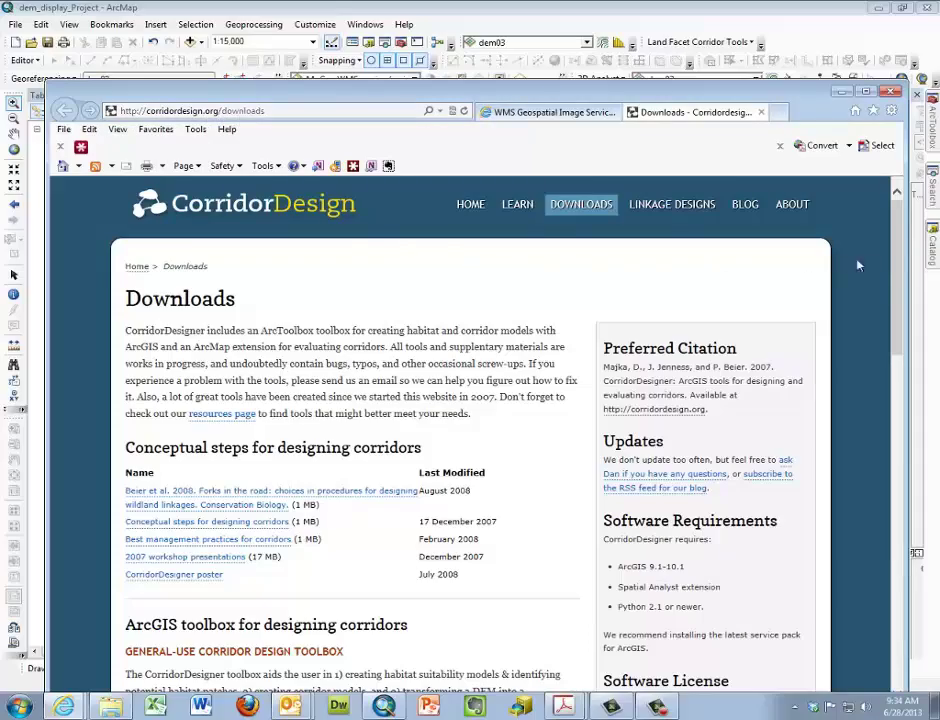
left_click_drag(898, 279, 900, 452)
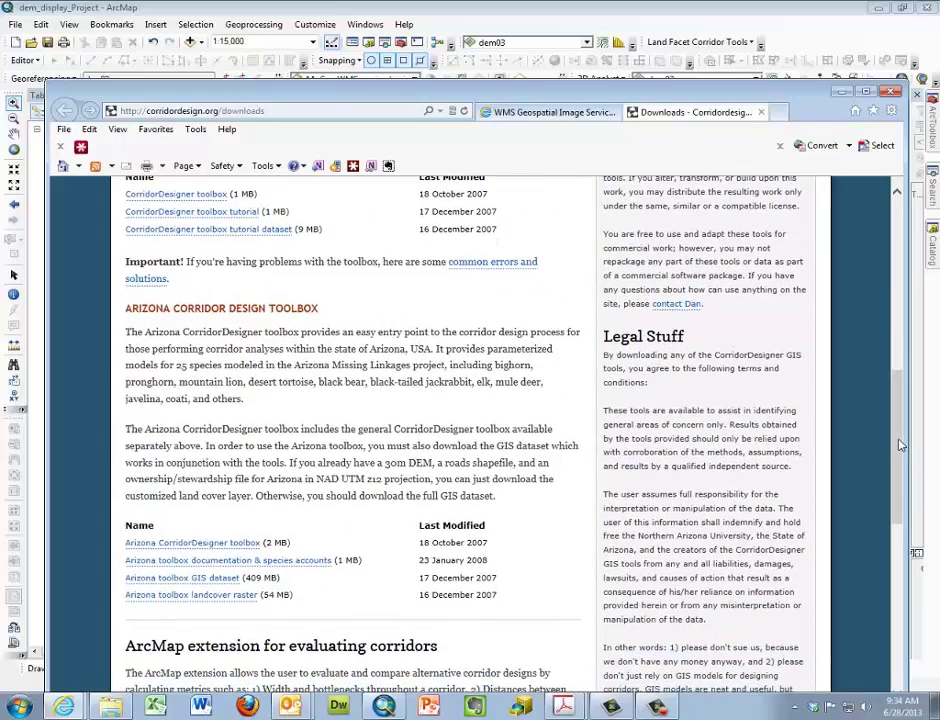
scroll(884, 449, "down", 5)
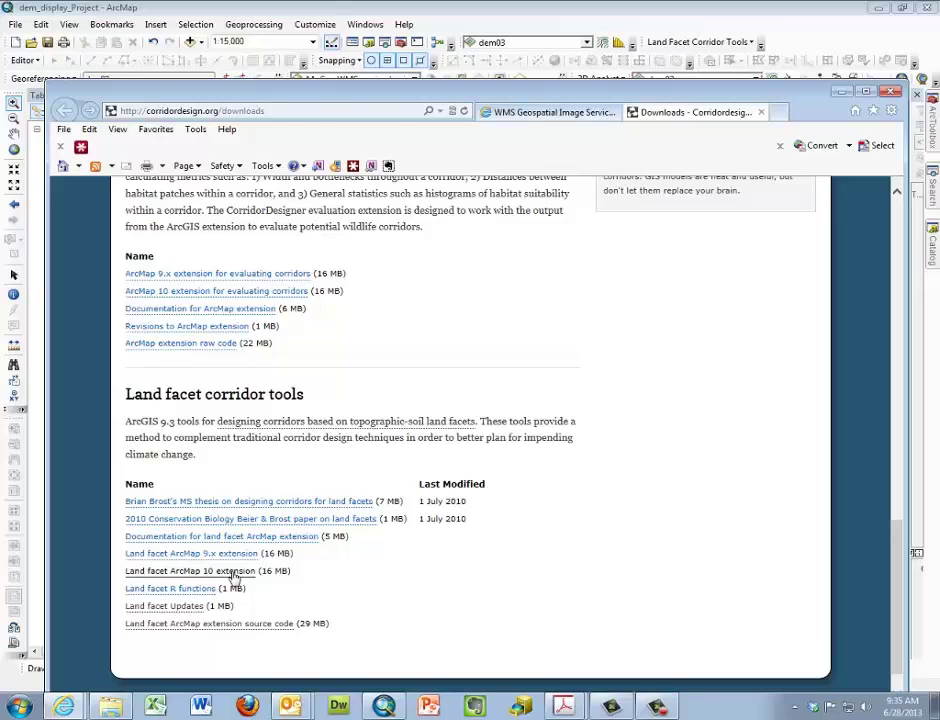
key("alt+Tab")
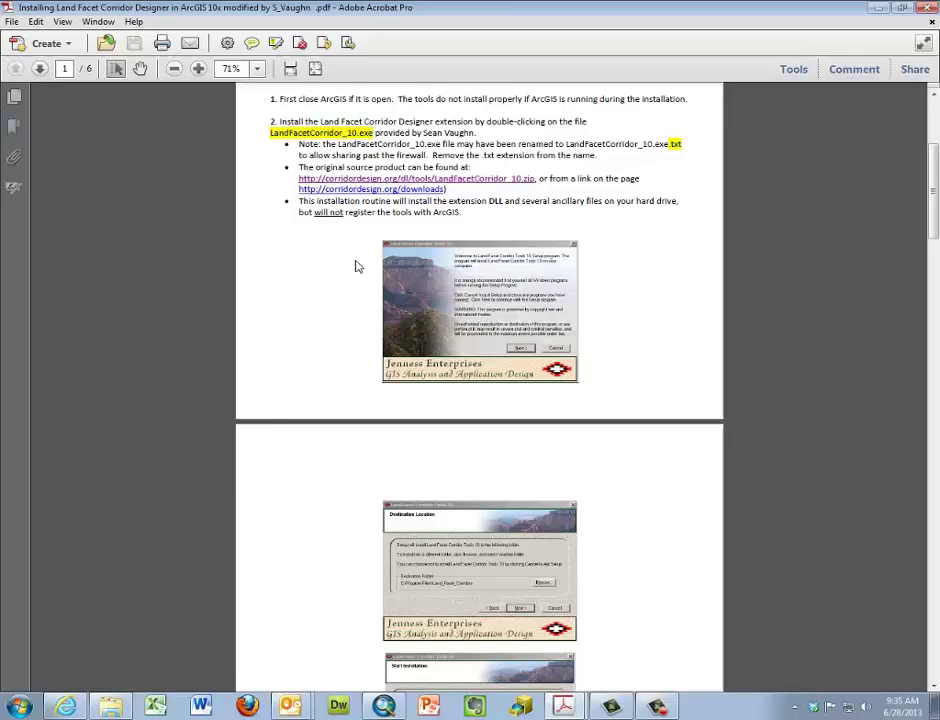
Step: Scroll the installation guide from page 1 to the registration steps 4 and 5 on page 3
scroll(348, 290, "down", 1)
scroll(440, 330, "down", 8)
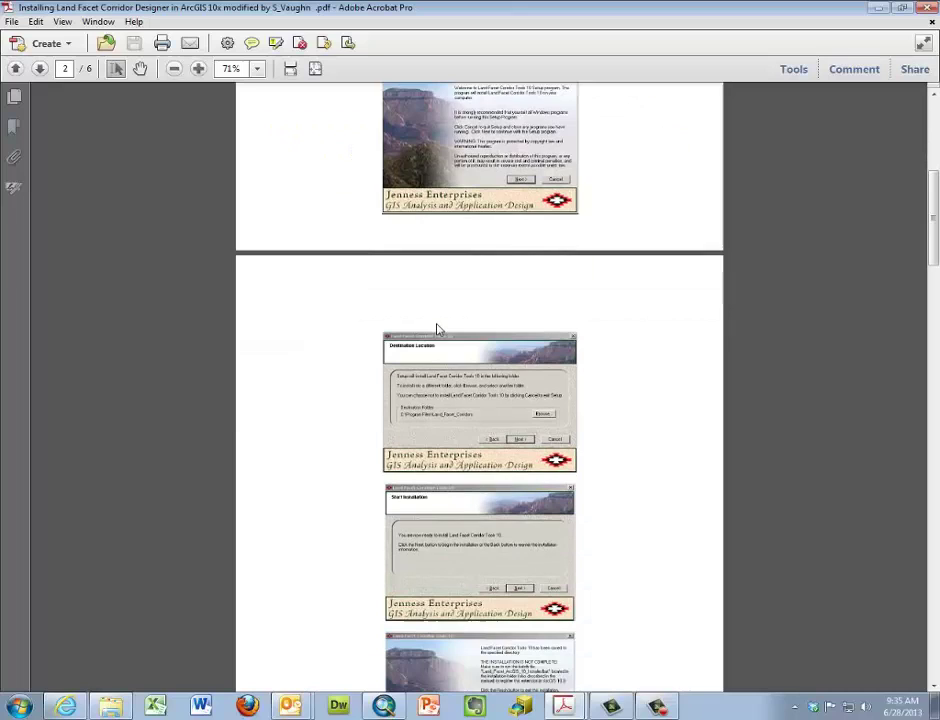
scroll(440, 330, "up", 2)
scroll(441, 330, "down", 5)
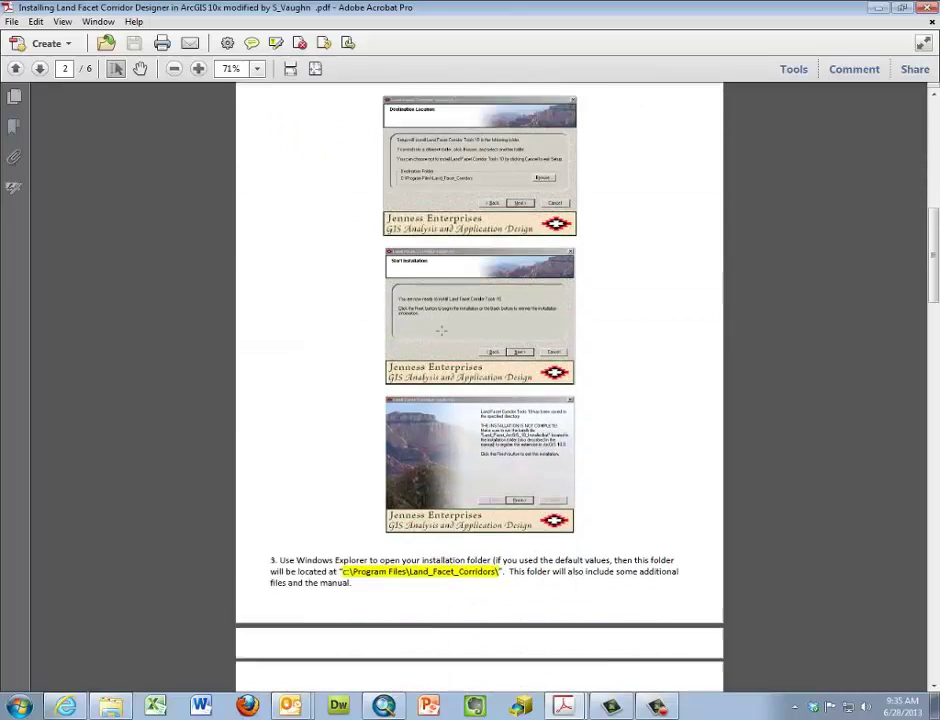
scroll(450, 428, "down", 3)
scroll(450, 428, "down", 8)
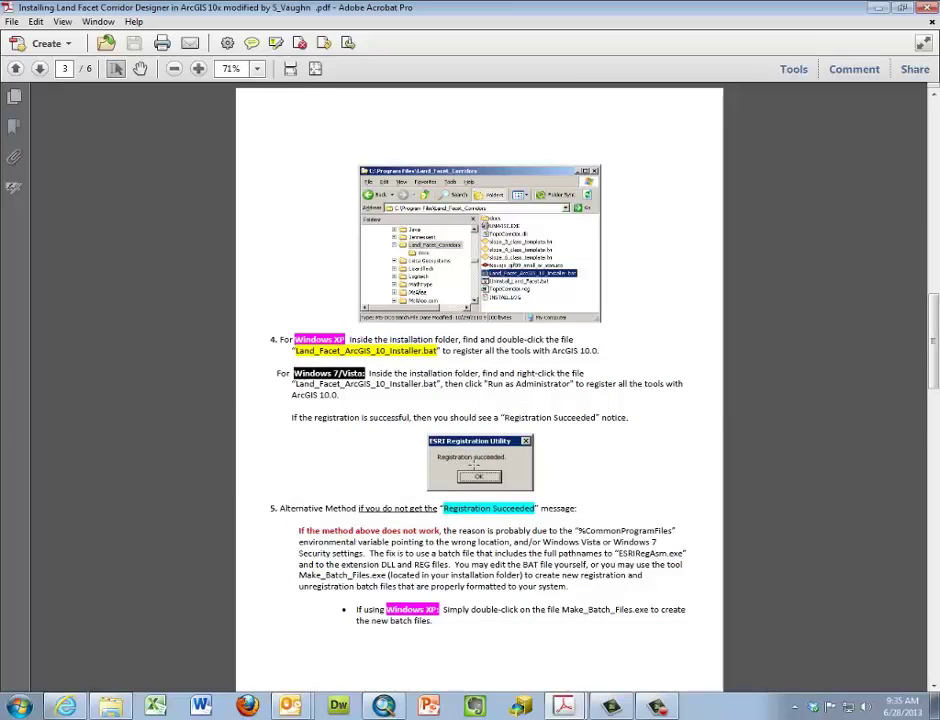
scroll(476, 466, "down", 1)
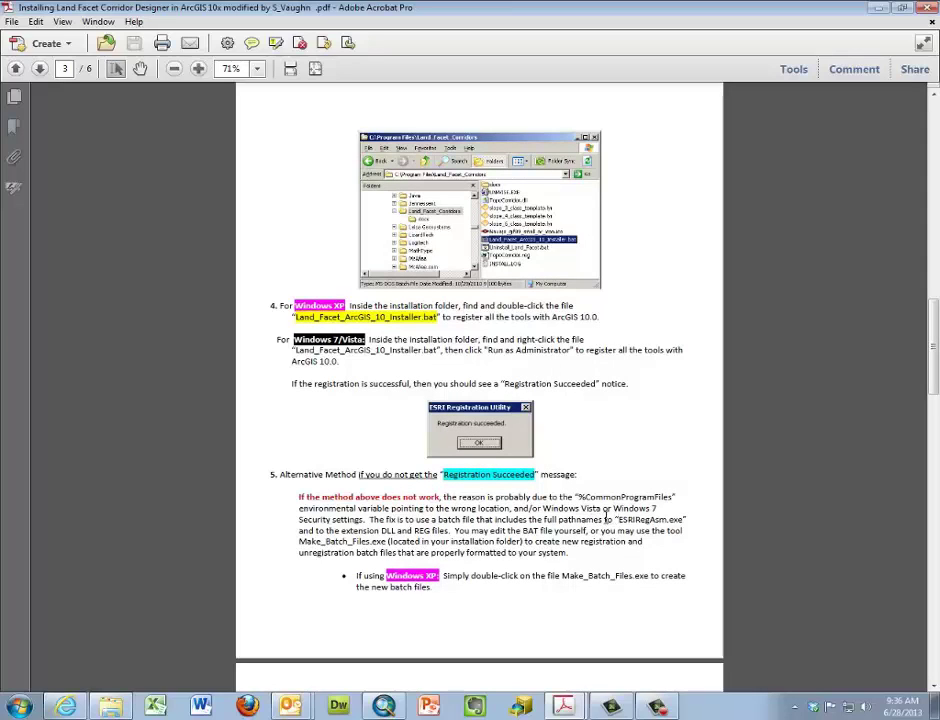
scroll(580, 500, "down", 1)
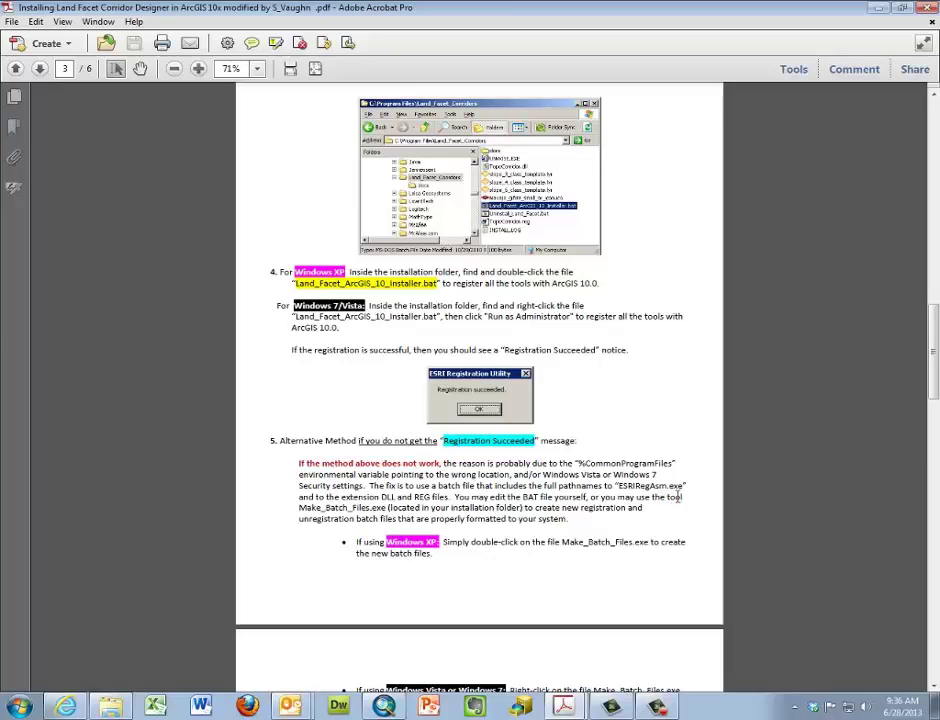
scroll(512, 519, "down", 1)
scroll(512, 519, "down", 1)
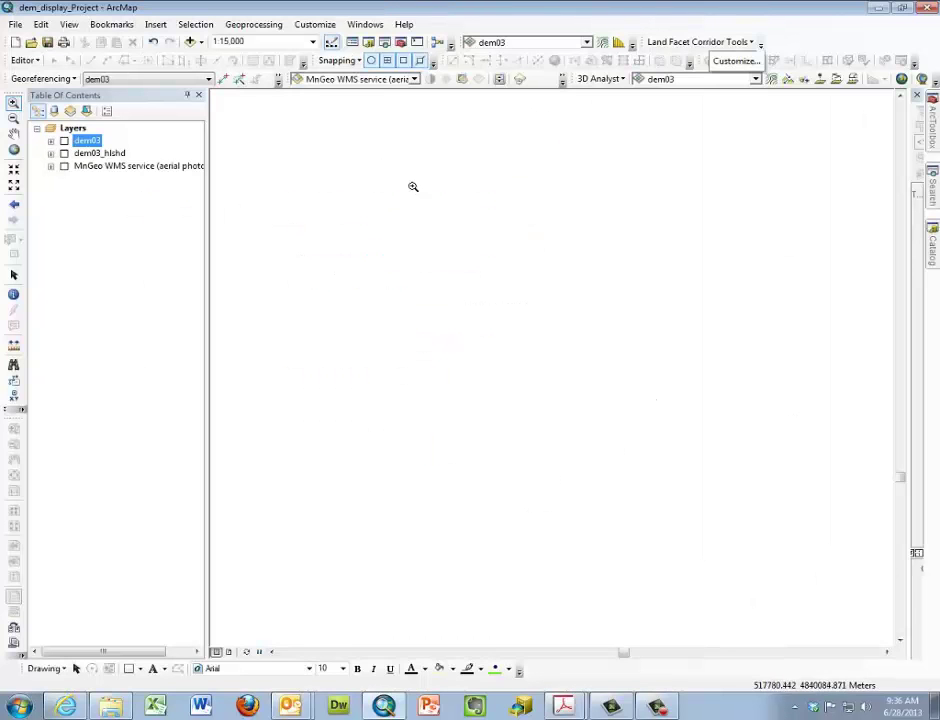
Step: Launch Calculate TPI Raster from Land Facet Corridor Tools > Topographic Position Index Tools and enlarge its dialog
left_click(718, 42)
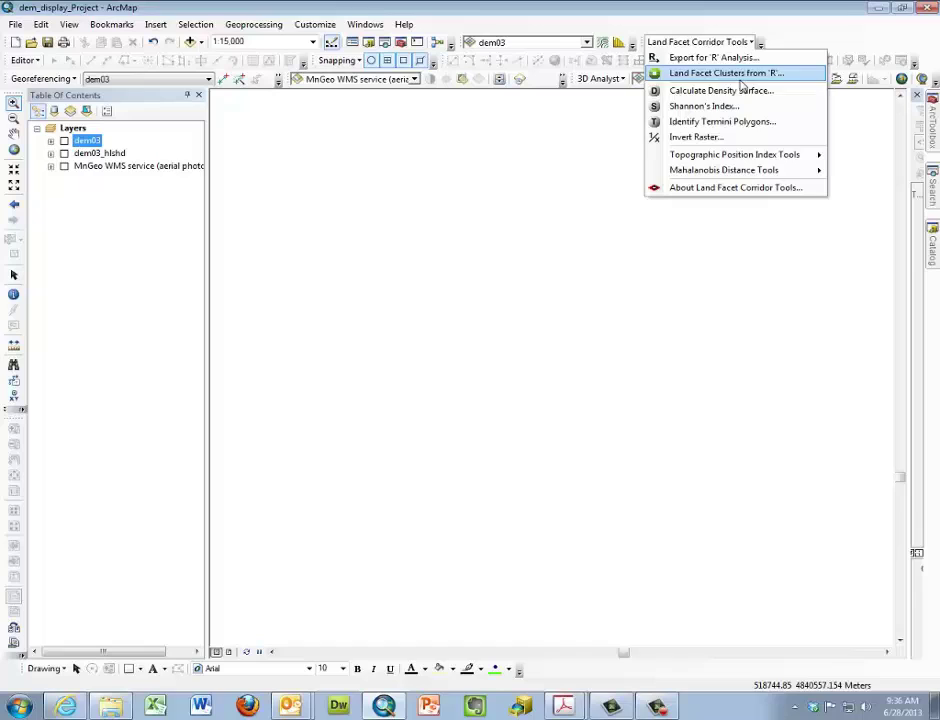
mouse_move(745, 158)
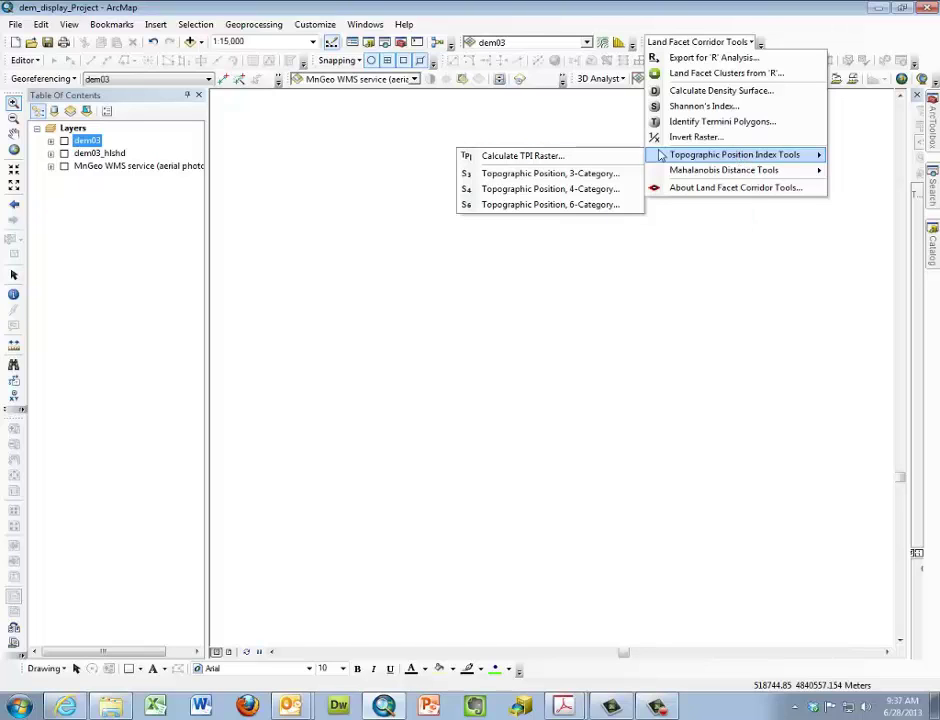
left_click(610, 162)
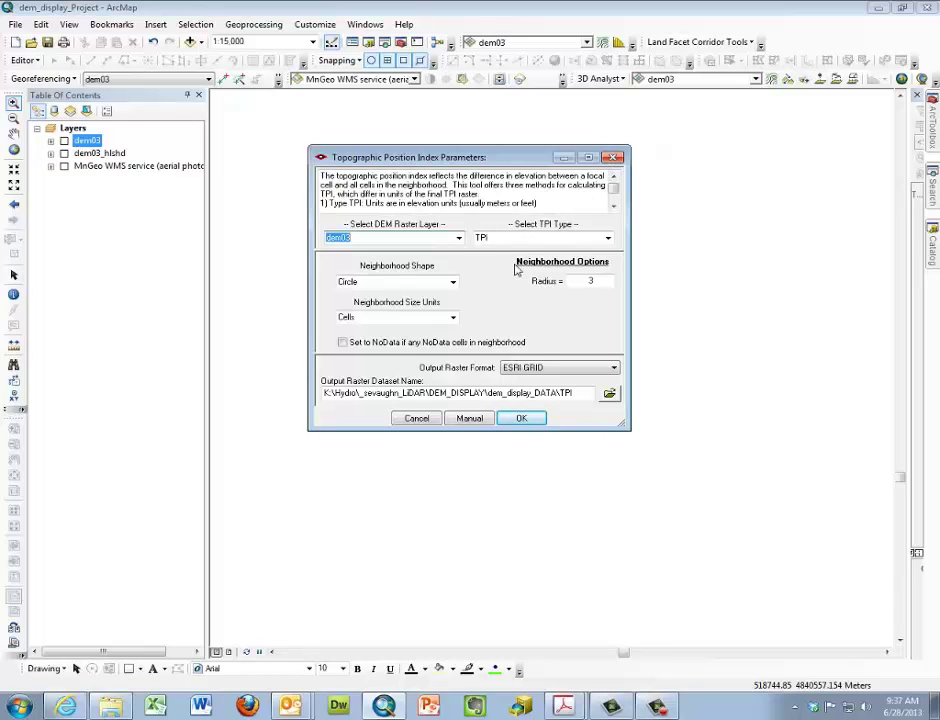
left_click_drag(631, 435, 713, 503)
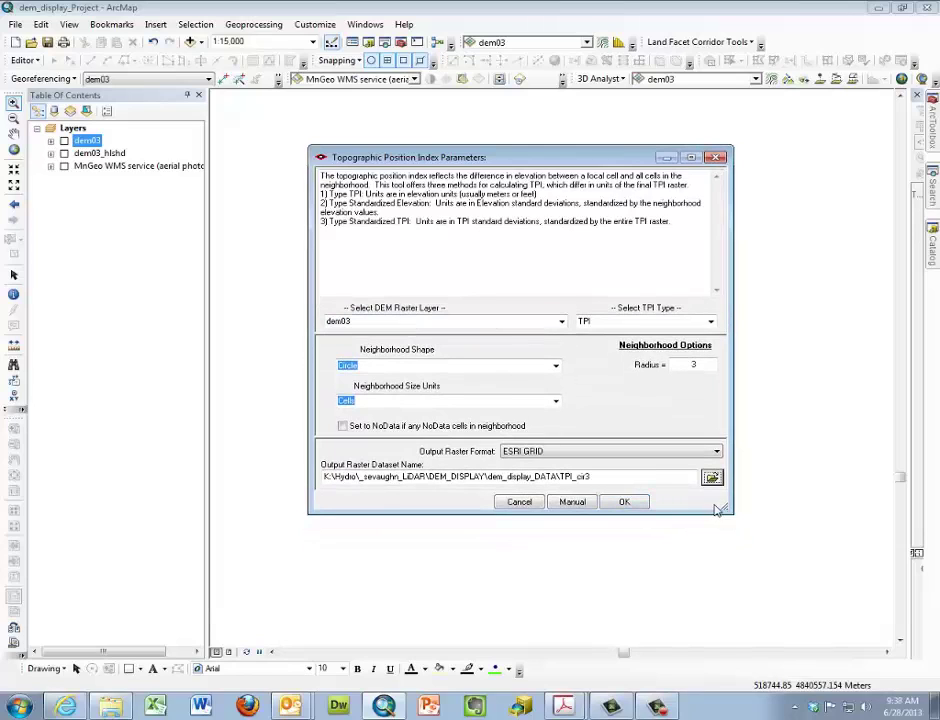
Step: Run the TPI calculation and exit the report, adding TPI_cir3 (-1.30591 to 1.6911) to the map
left_click(623, 501)
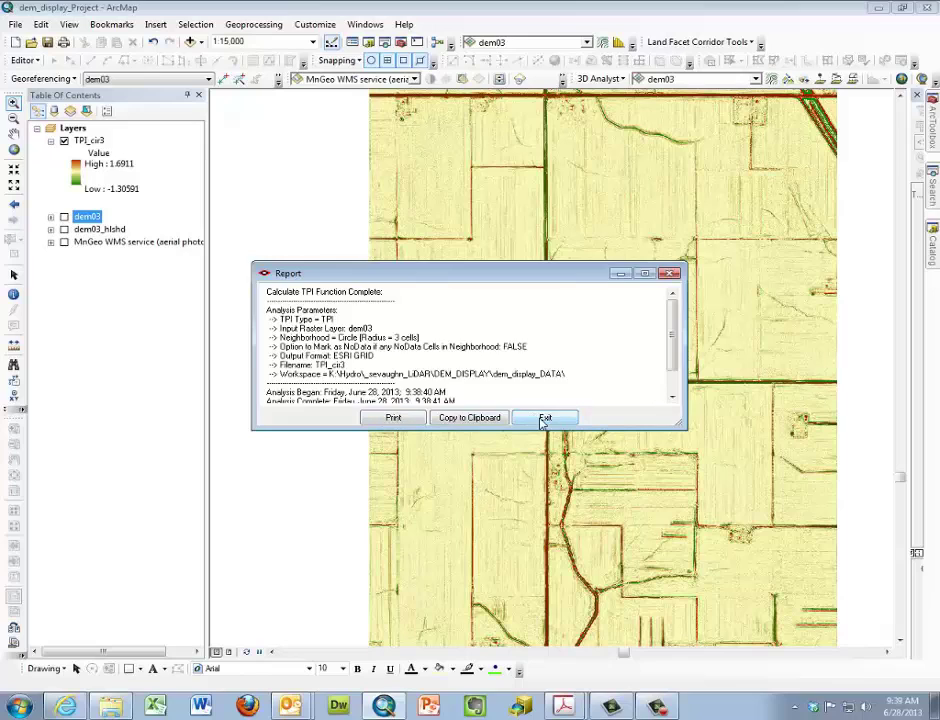
left_click(543, 419)
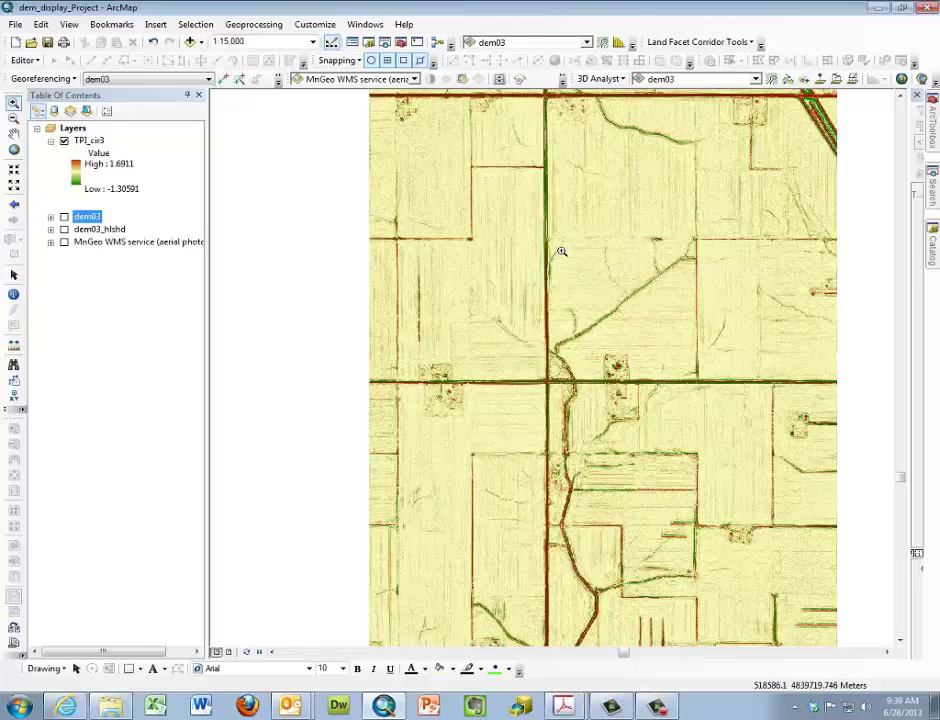
Step: Set TPI_cir3 display resampling to Bilinear Interpolation and apply it
right_click(92, 141)
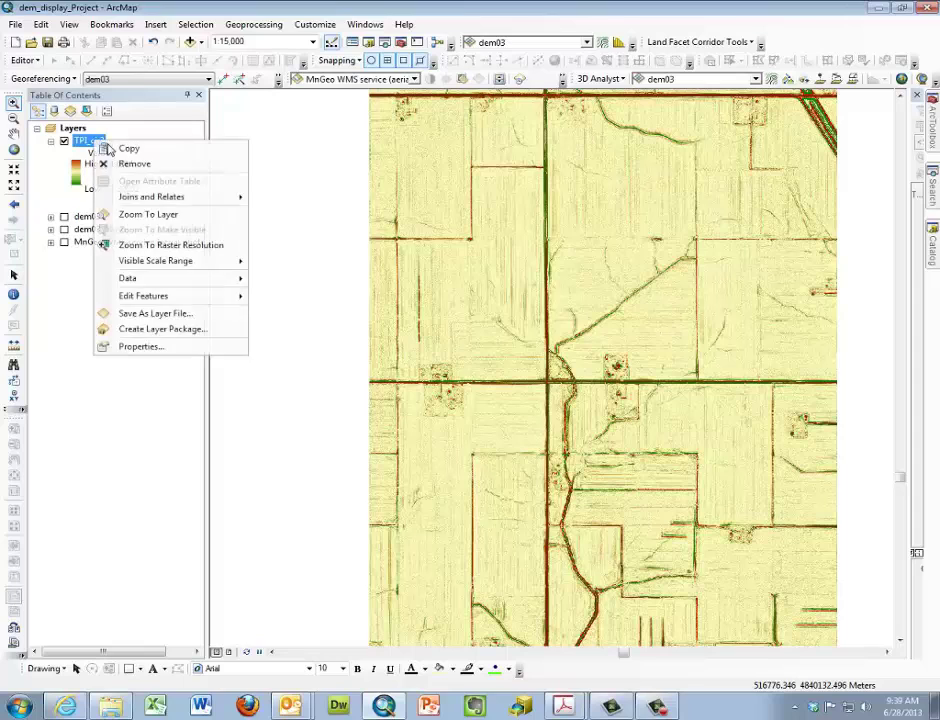
left_click(211, 346)
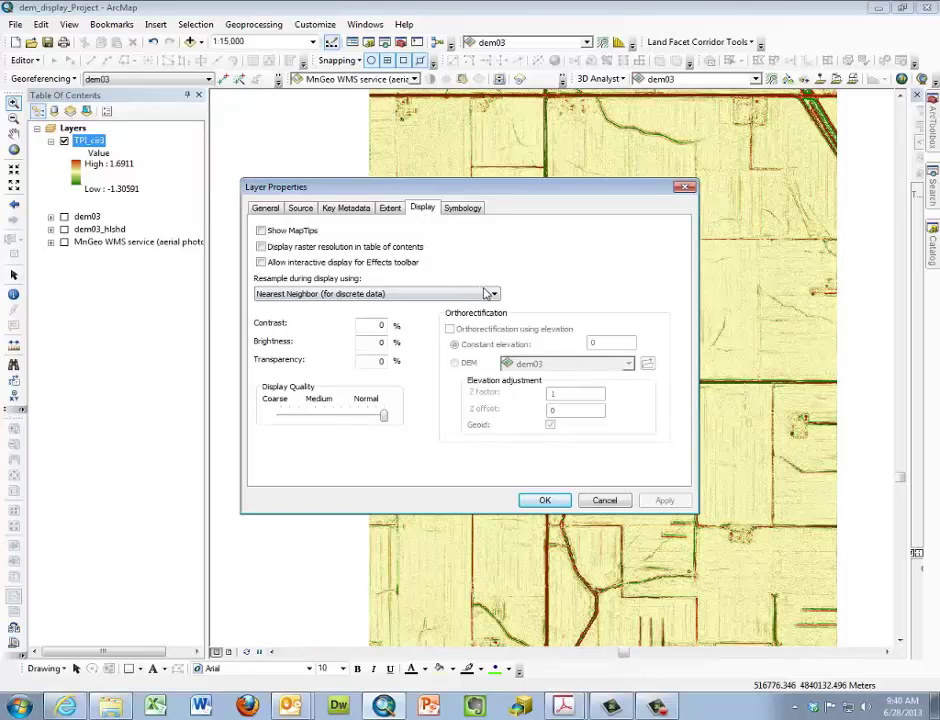
left_click(460, 293)
left_click(460, 316)
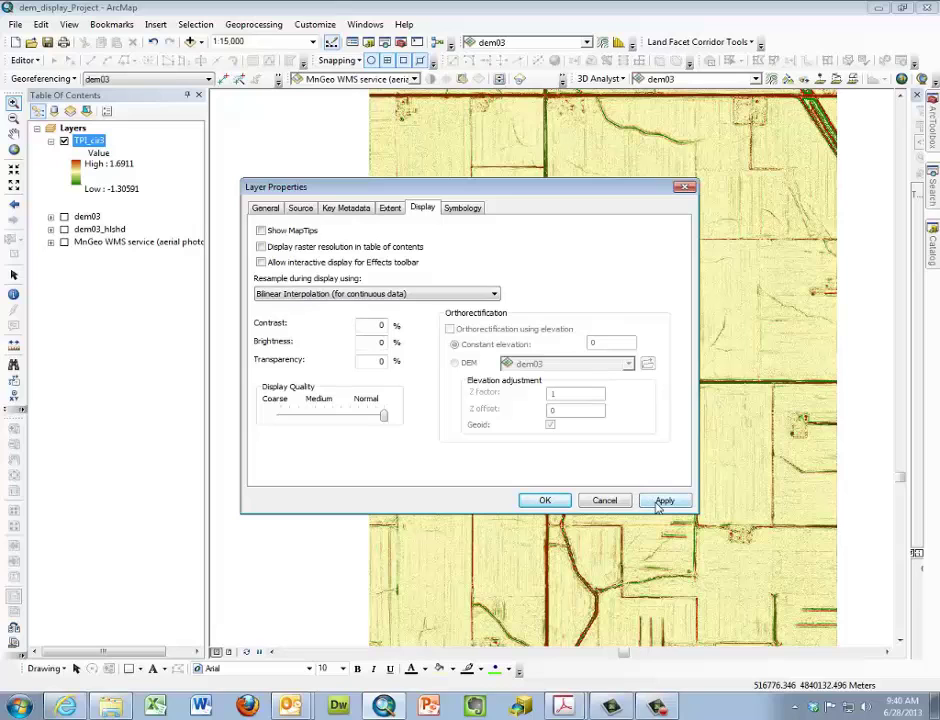
left_click(662, 501)
Step: Symbolize TPI_cir3 with a black-to-white ramp, 2 standard deviations, statistics from current display extent
left_click(464, 209)
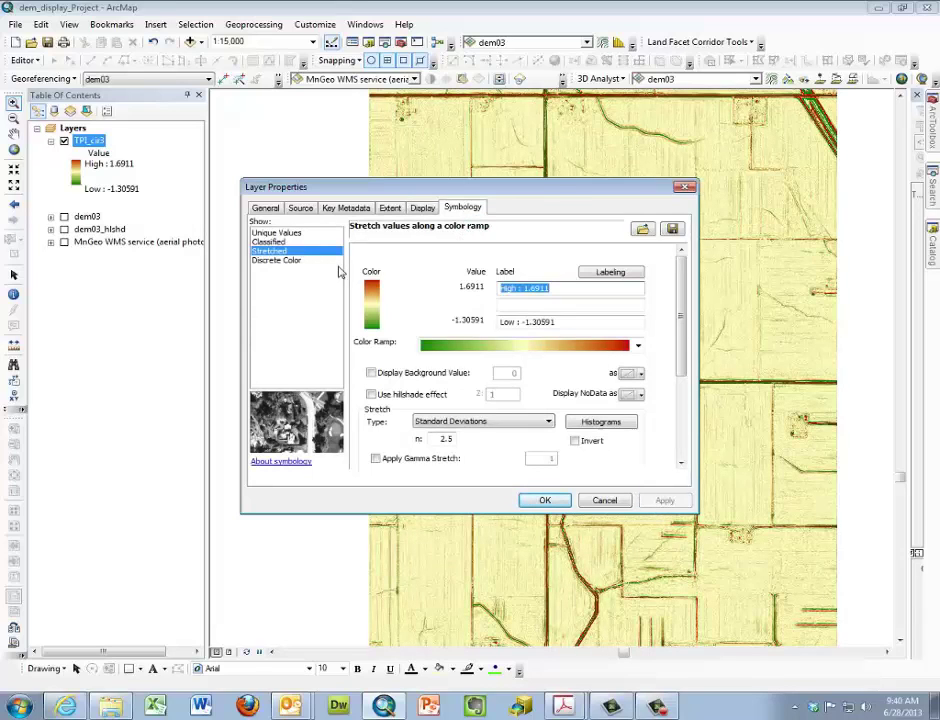
left_click(638, 346)
left_click(630, 360)
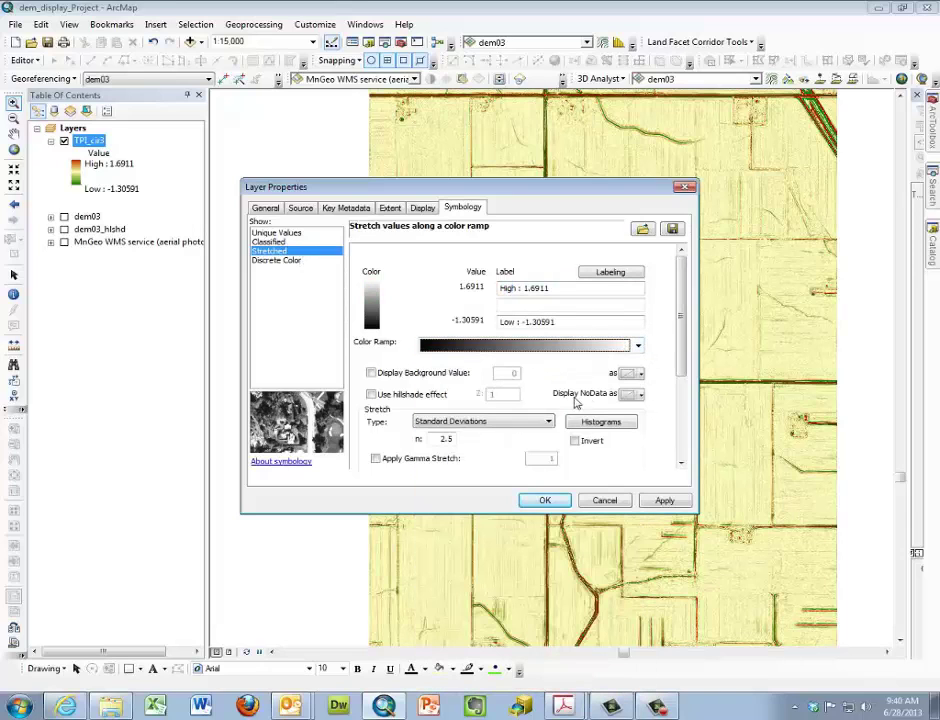
double_click(446, 438)
type("2")
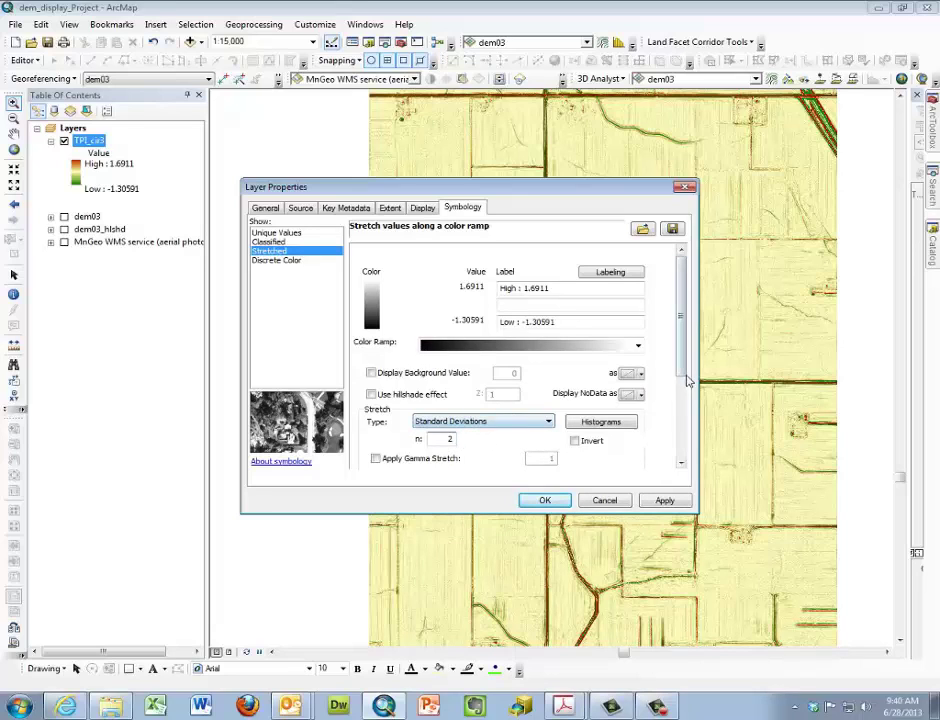
scroll(632, 409, "down", 2)
left_click(565, 418)
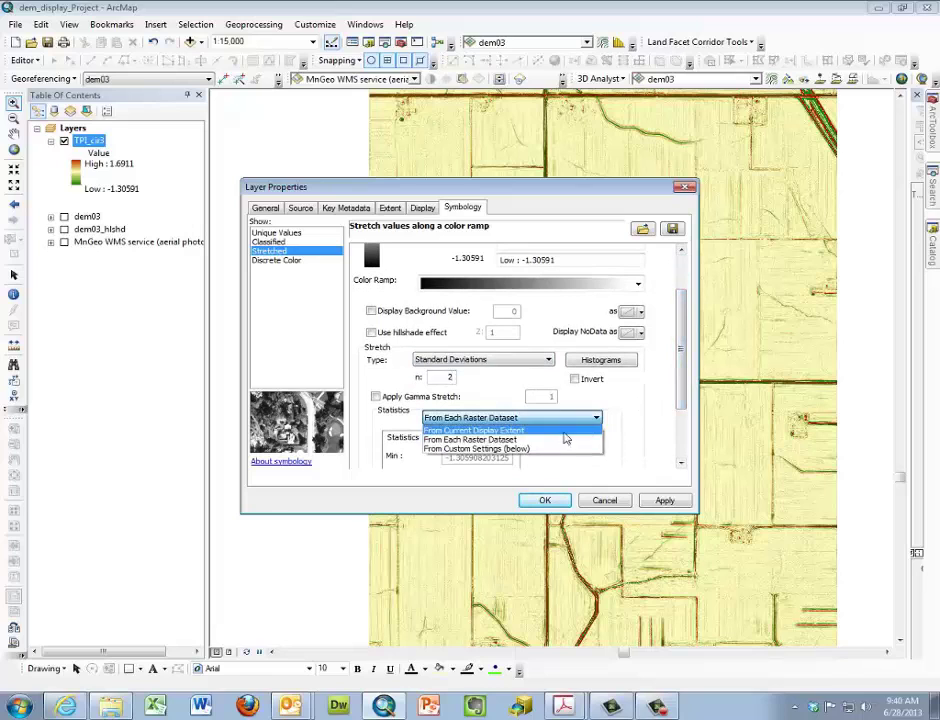
left_click(556, 440)
left_click(663, 500)
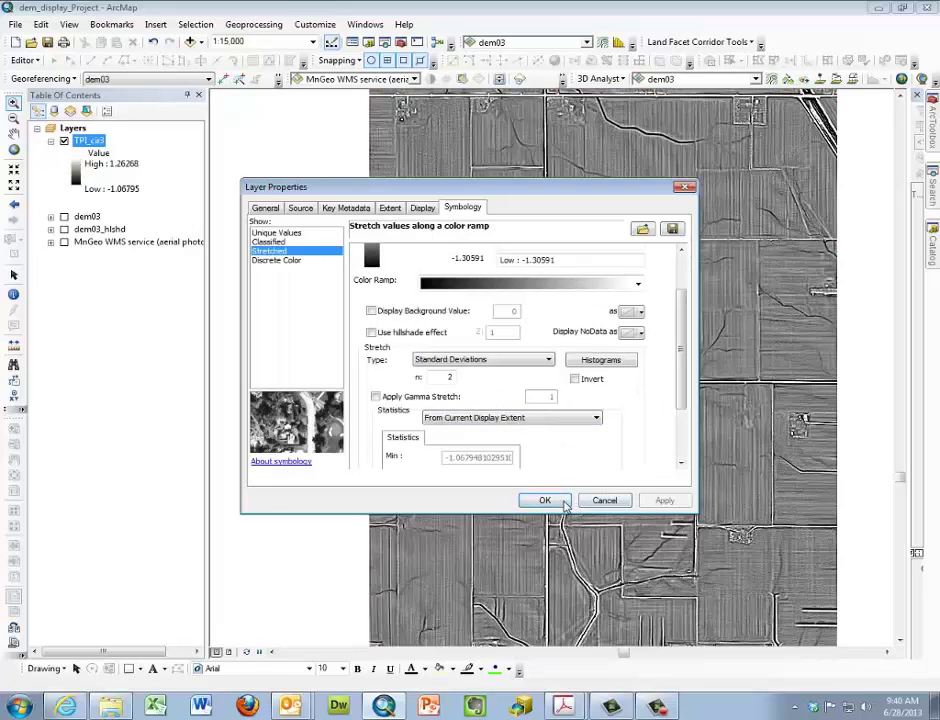
left_click(548, 500)
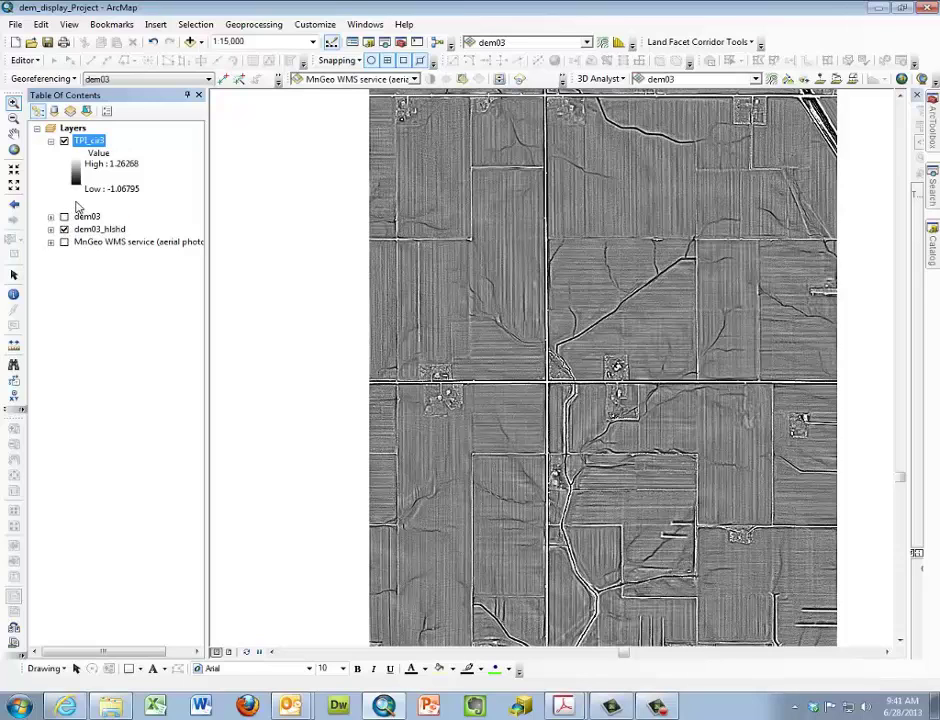
Step: Review the dem03_hlshd layer's Display properties and close them unchanged
right_click(77, 230)
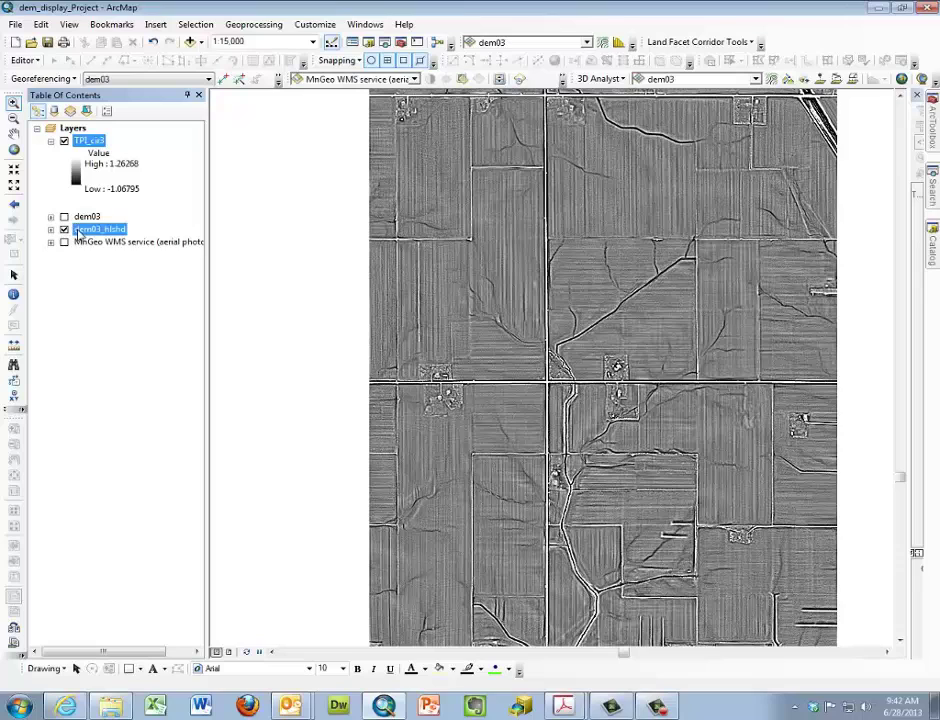
left_click(185, 440)
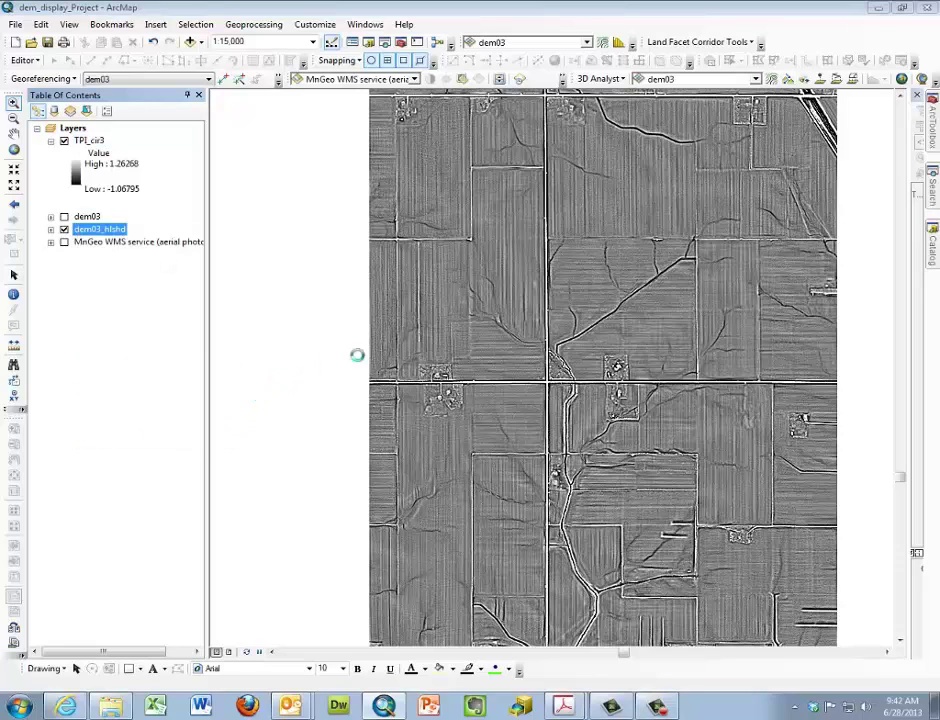
left_click(418, 203)
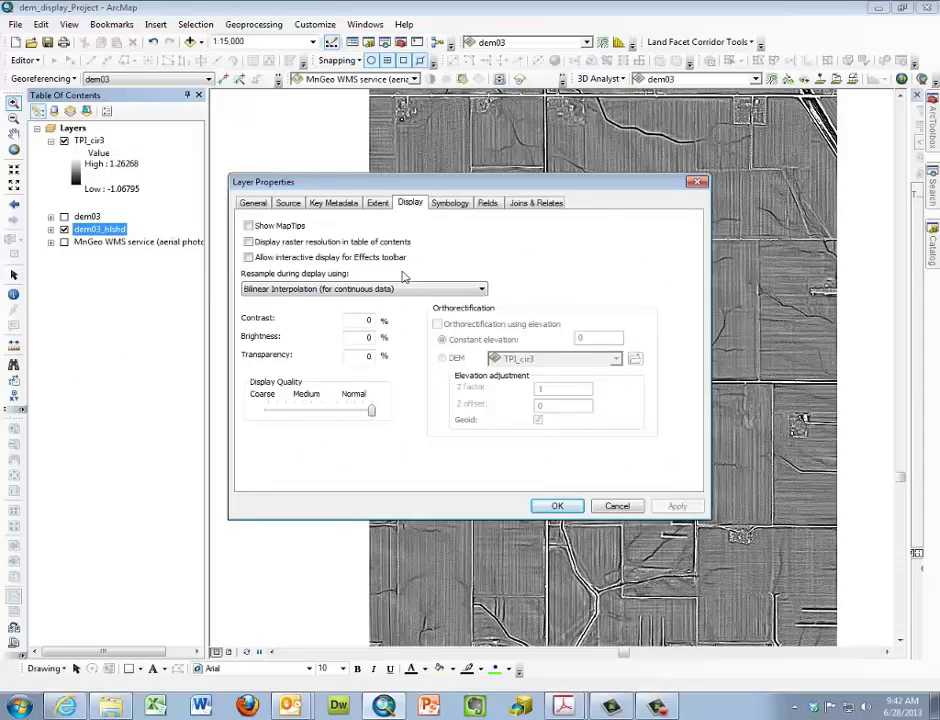
left_click(558, 507)
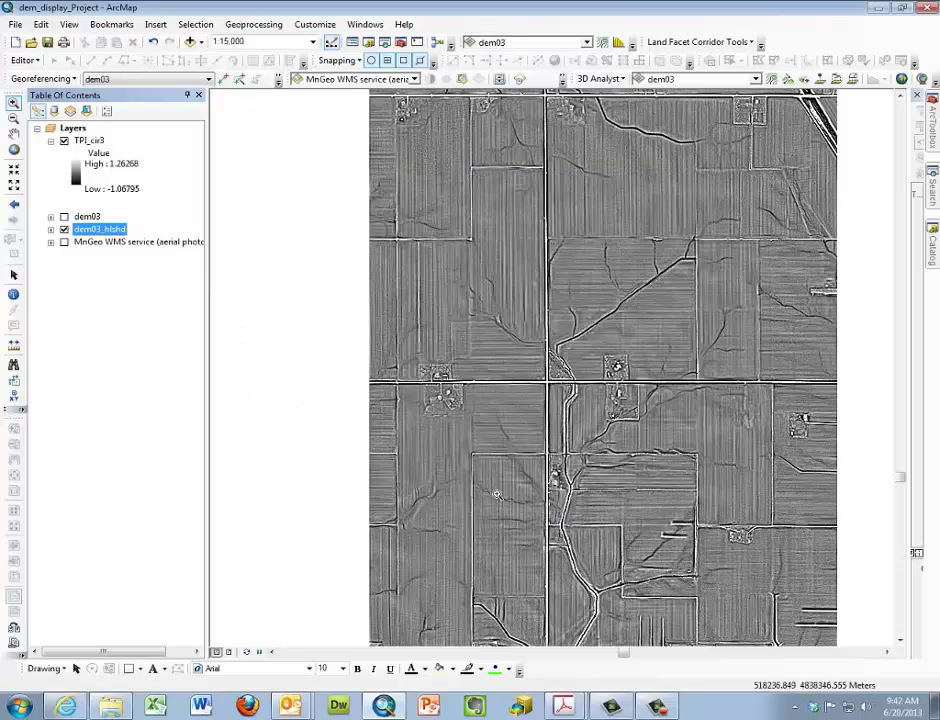
Step: Zoom in on TPI_cir3 so its stretch recalculates to -1.06694 to 0.592162
left_click(89, 142)
right_click(91, 146)
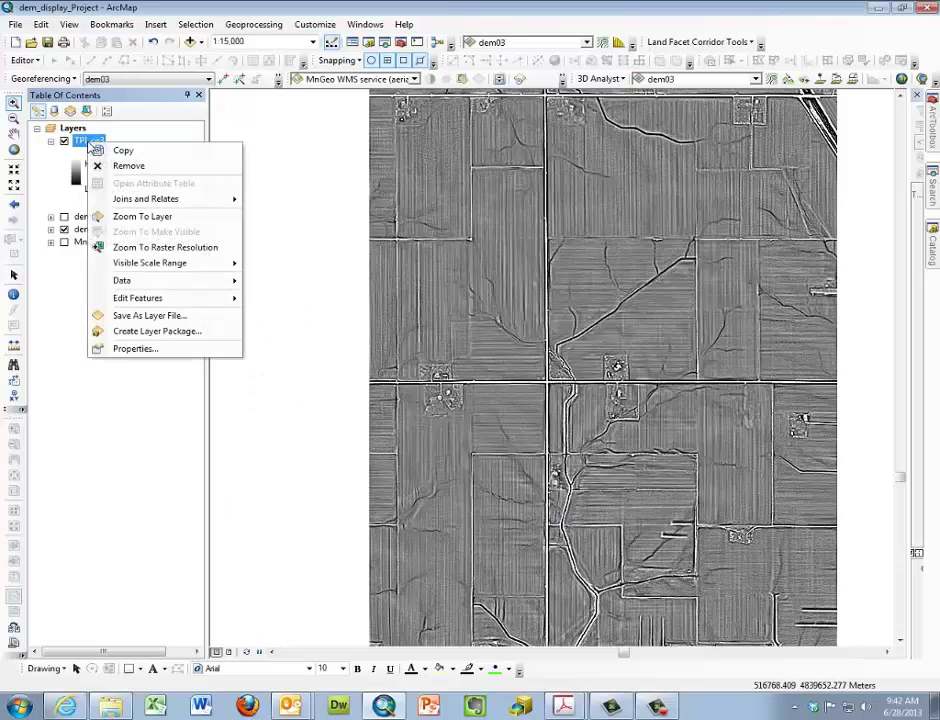
left_click(142, 216)
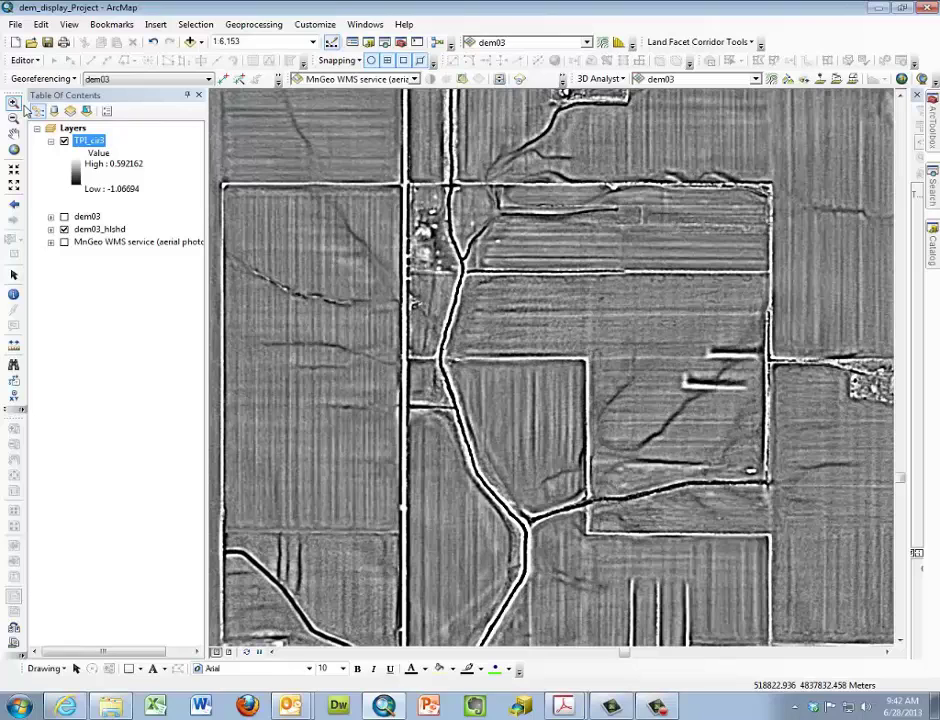
Step: Set the TPI_cir3 layer's display transparency to 50% and apply it
right_click(88, 142)
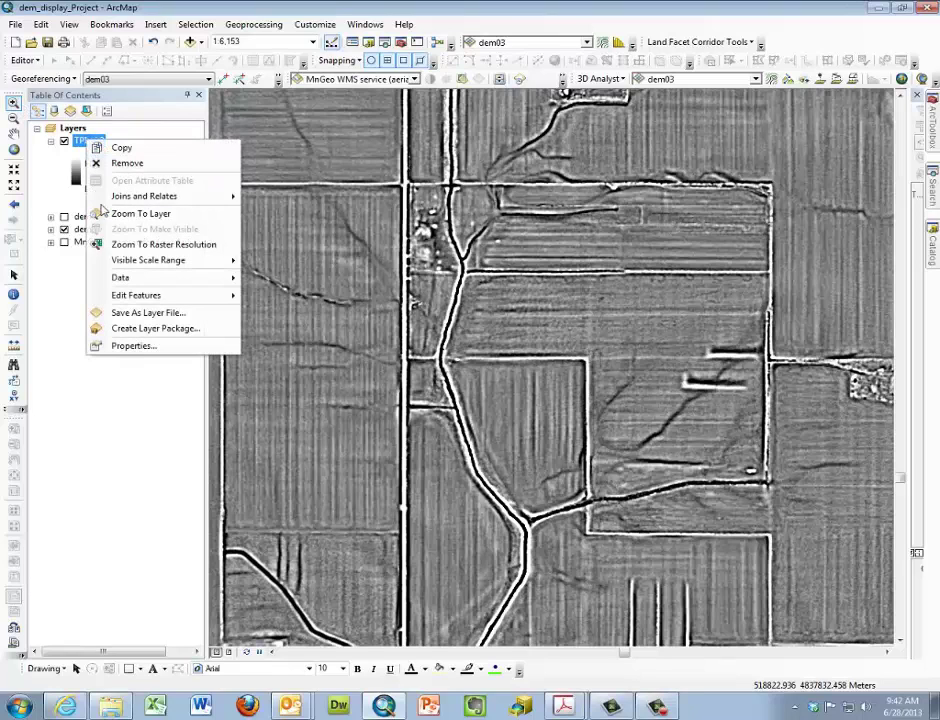
left_click(158, 346)
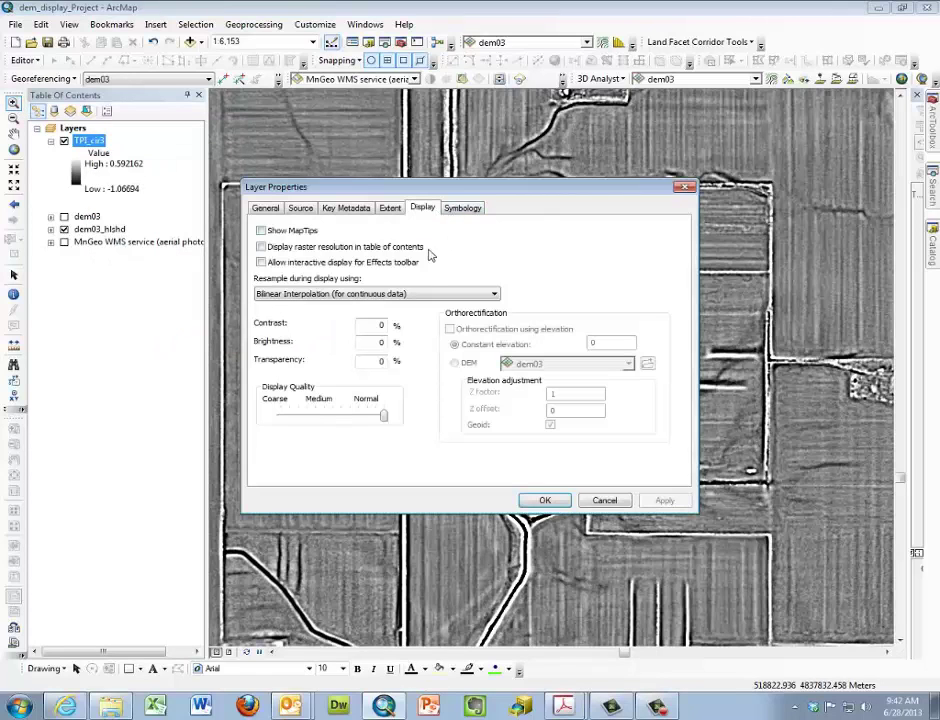
left_click(390, 208)
double_click(381, 363)
type("50")
left_click(662, 500)
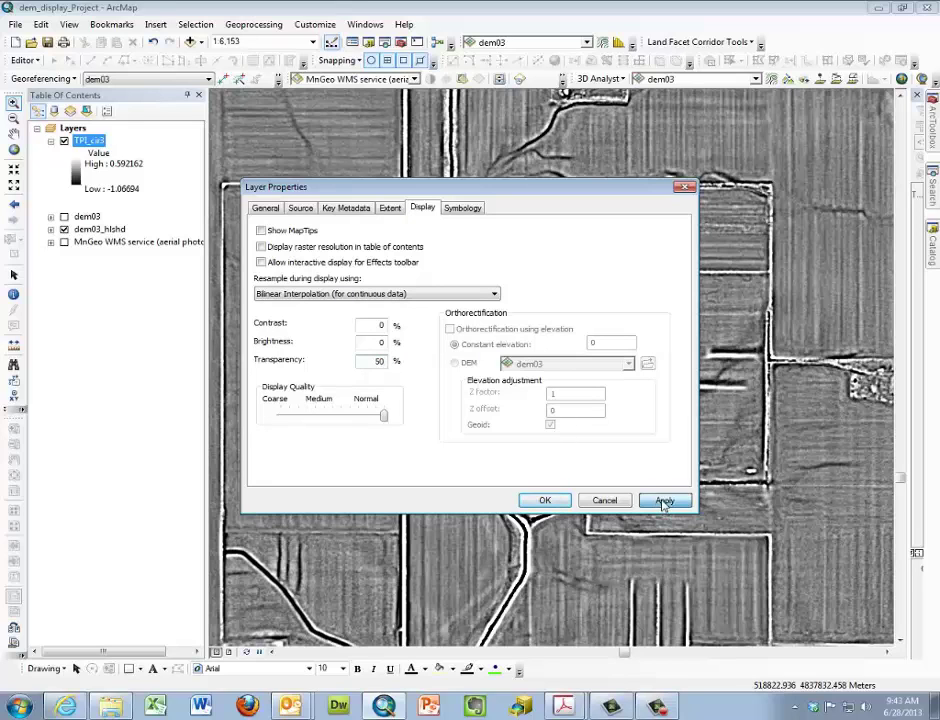
left_click(544, 500)
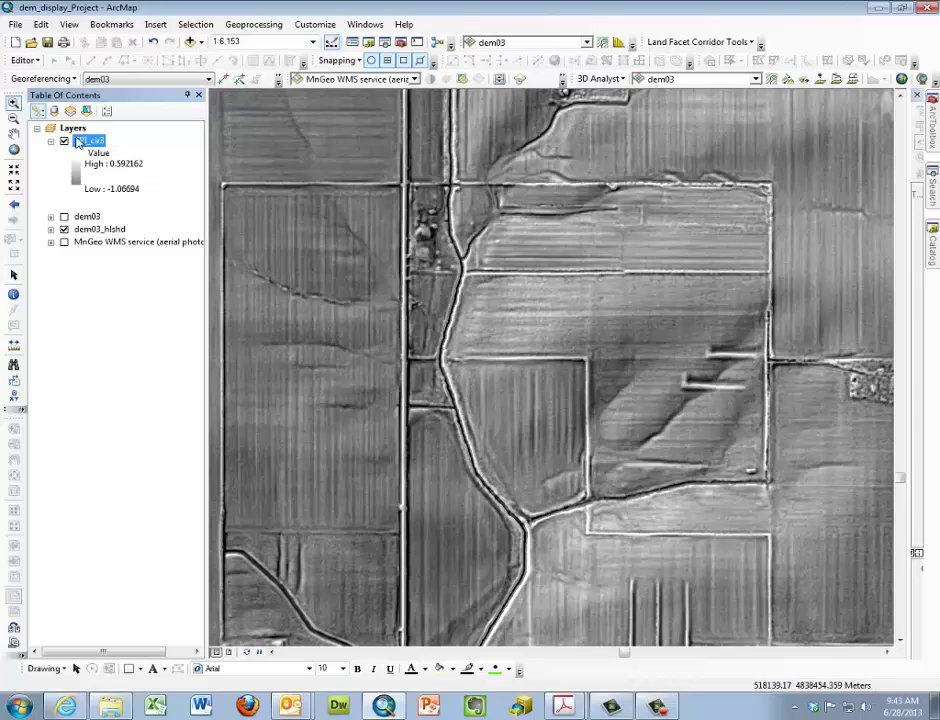
Step: Give TPI_cir3 30% transparency, -30% brightness and 70% contrast, and apply the changes
right_click(86, 145)
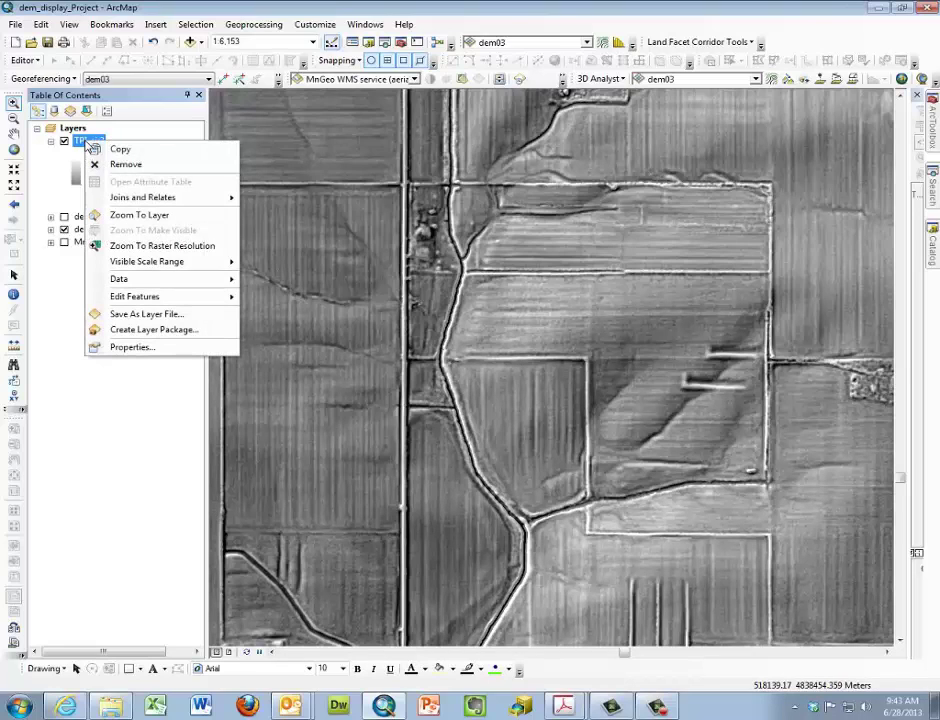
left_click(165, 350)
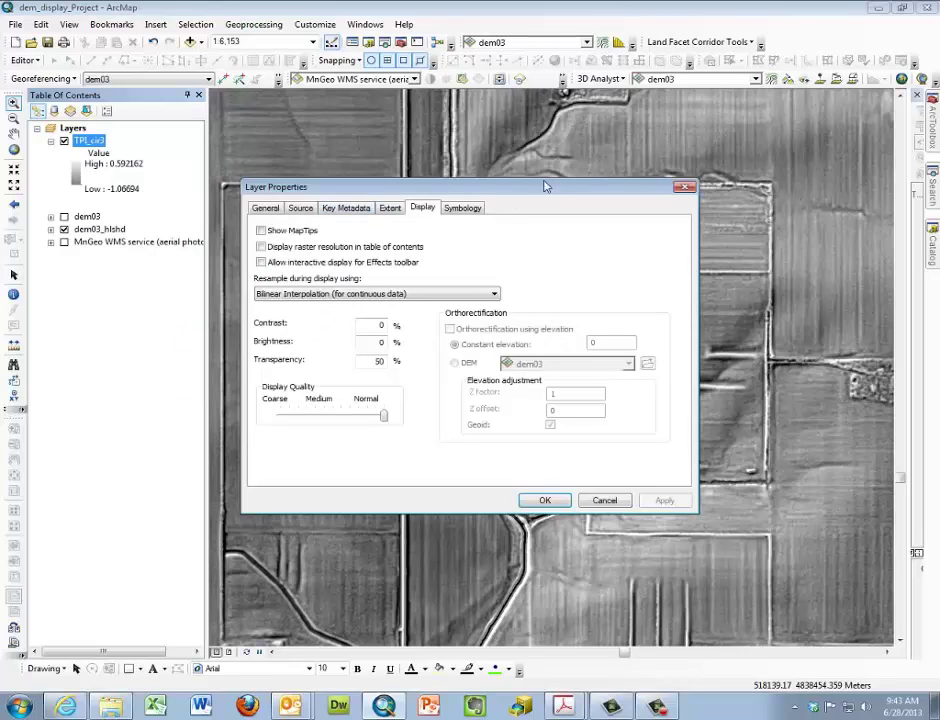
left_click(449, 212)
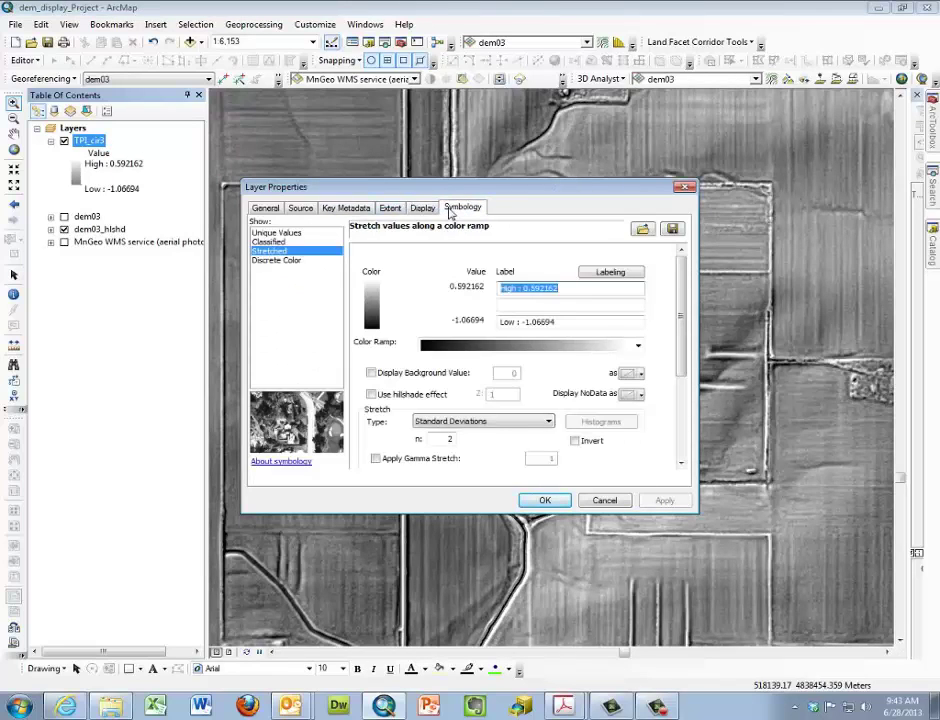
left_click(423, 208)
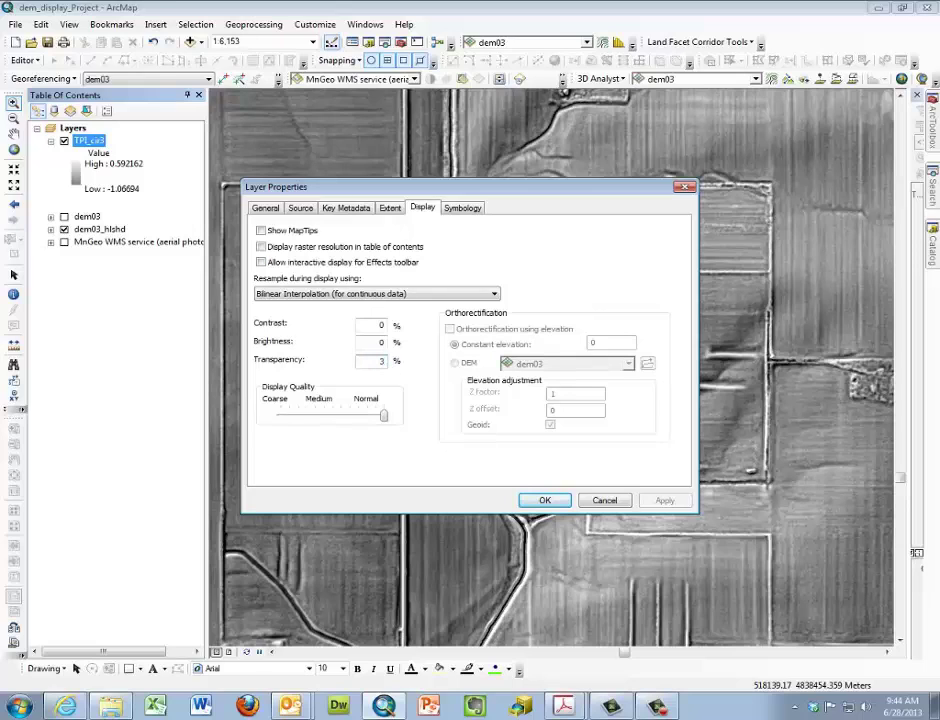
type("30")
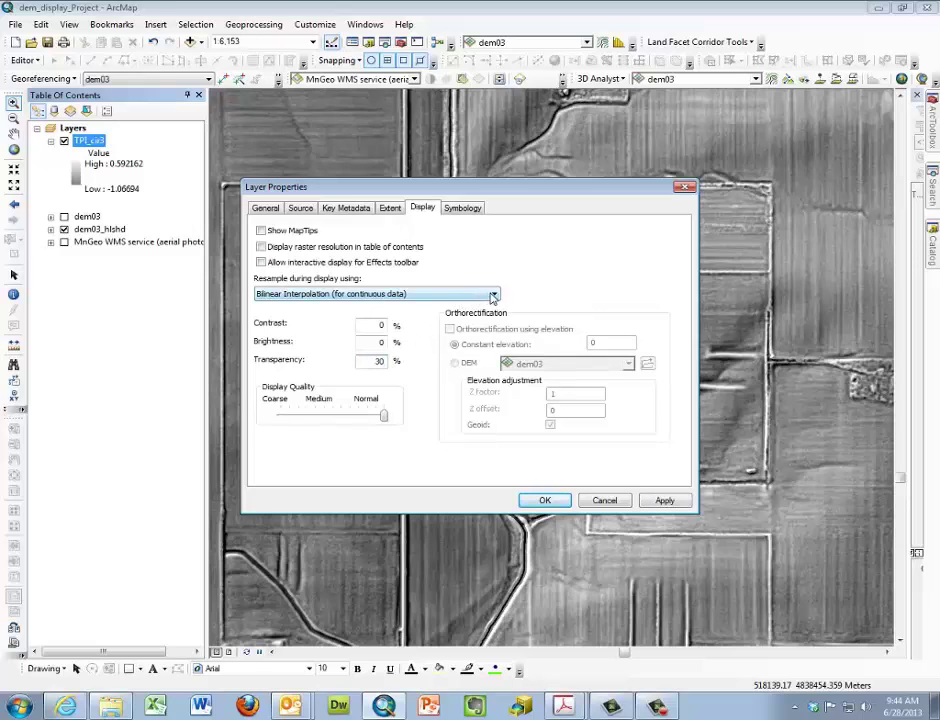
double_click(381, 342)
double_click(394, 327)
left_click(660, 501)
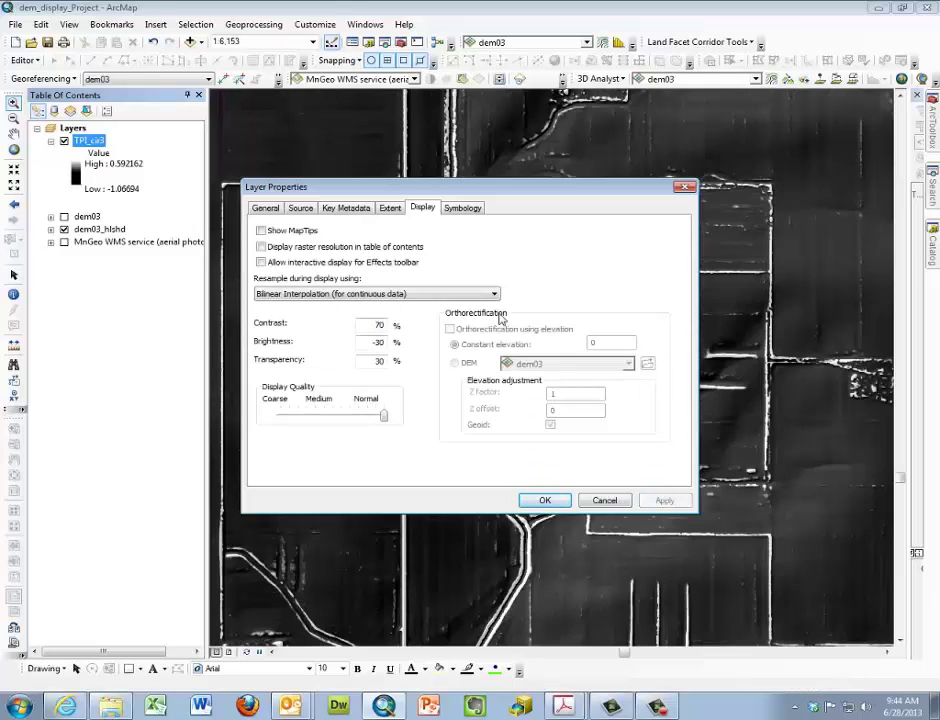
Step: Give TPI_cir3 the yellow-to-dark-red fire colour ramp in its Symbology settings and apply it
left_click(460, 208)
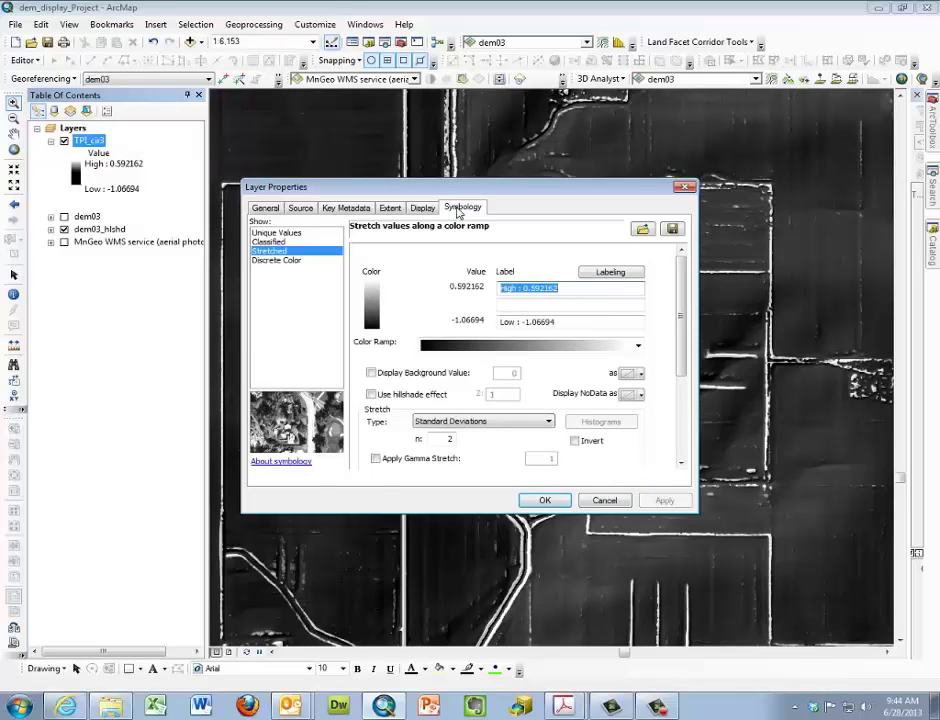
left_click(638, 345)
scroll(641, 392, "down", 5)
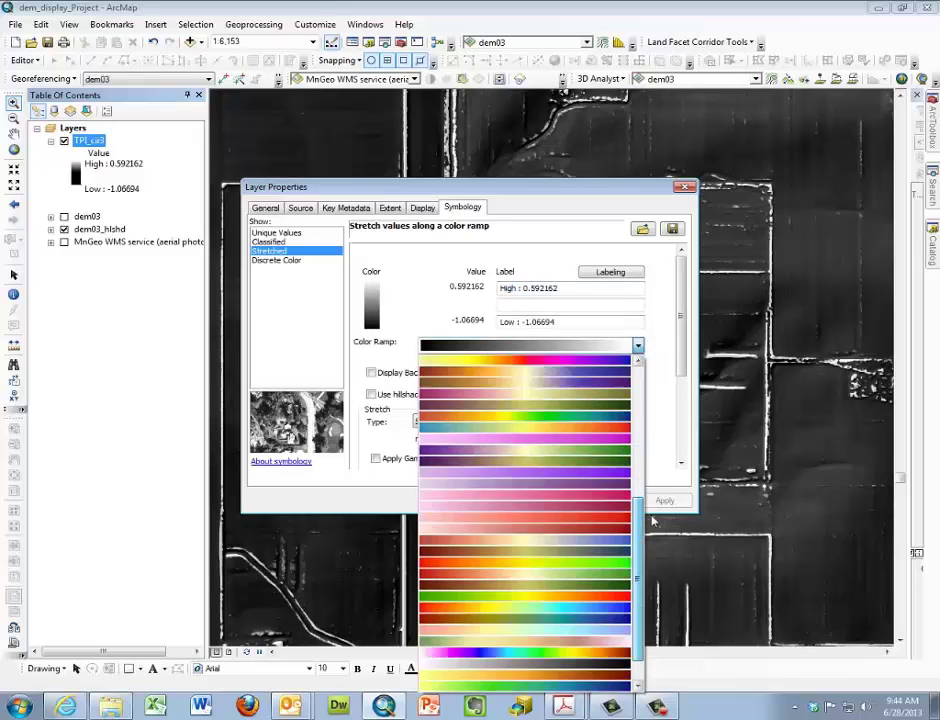
left_click(623, 650)
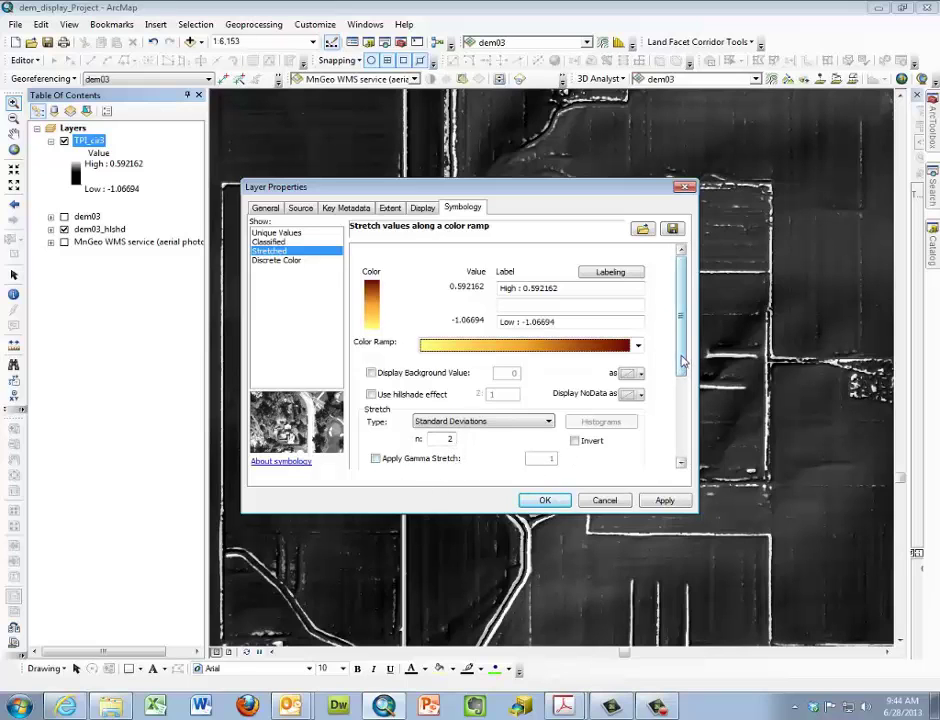
left_click_drag(681, 354, 667, 394)
left_click(545, 500)
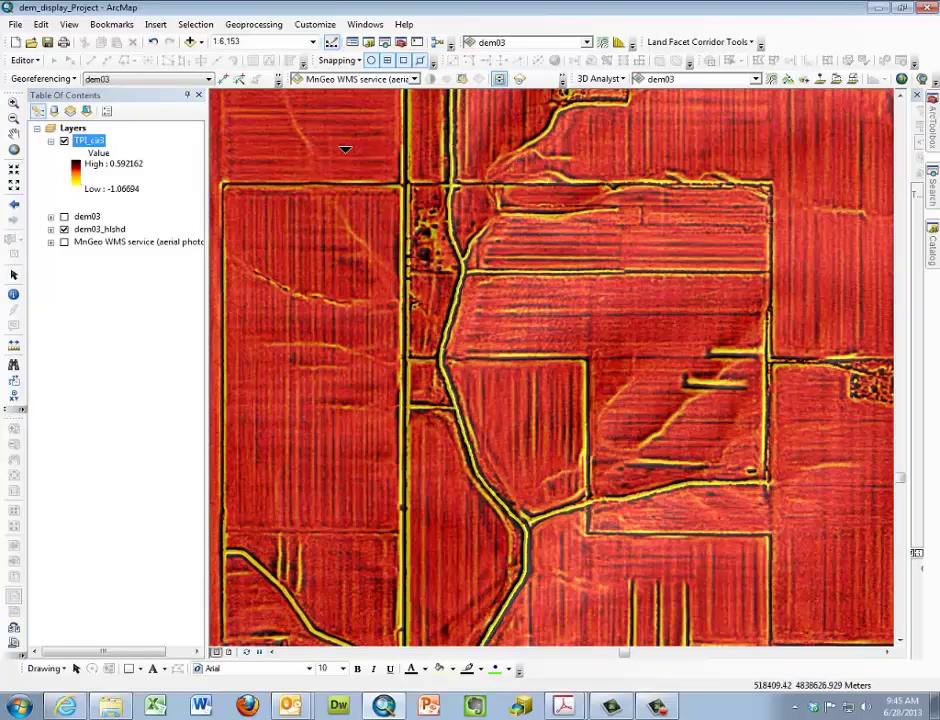
Step: Turn on the MnGeo aerial layer, place it above TPI_cir3, and swipe to compare
left_click(64, 242)
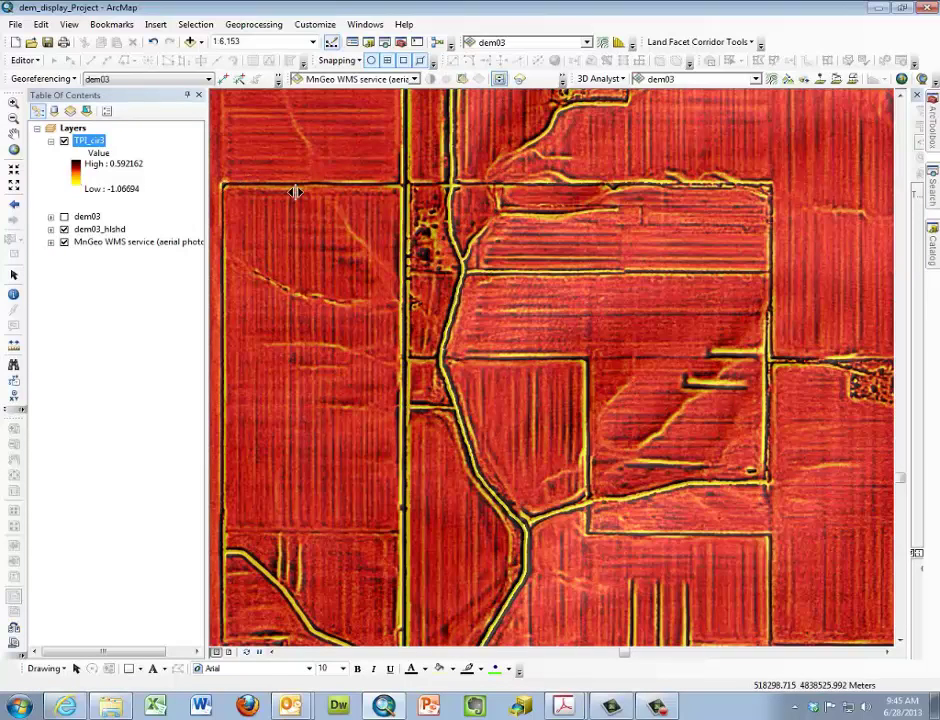
scroll(300, 187, "up", 5)
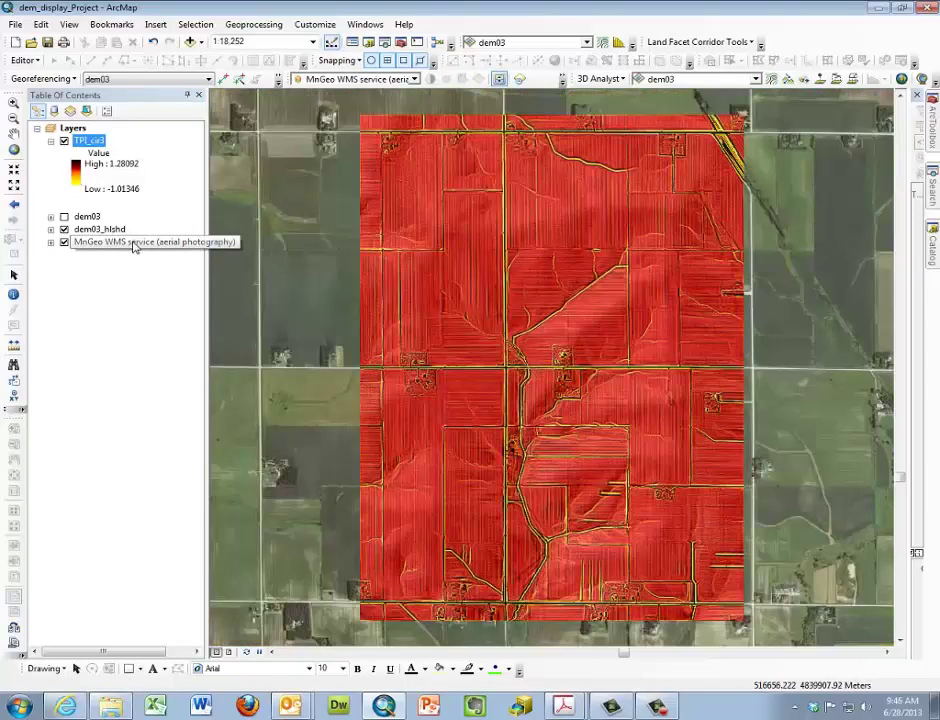
left_click_drag(130, 244, 136, 130)
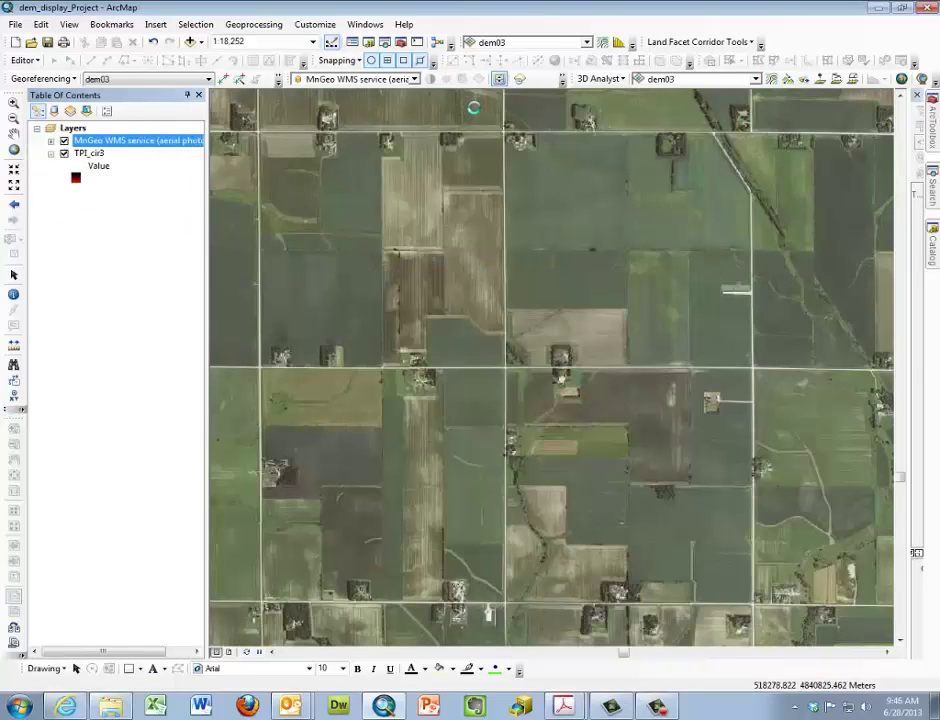
left_click_drag(480, 100, 498, 291)
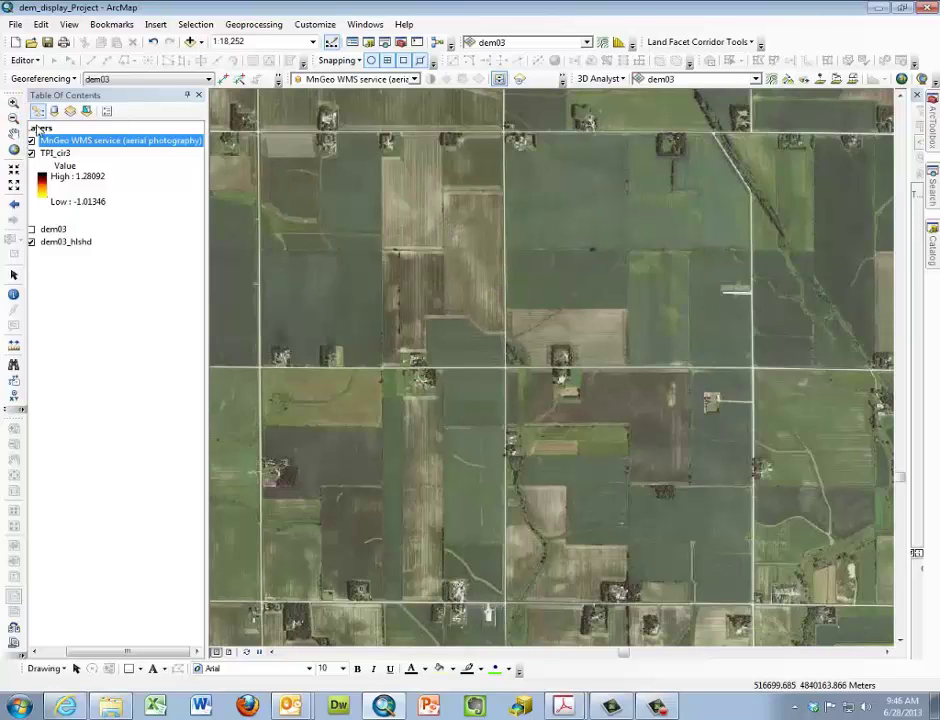
Step: Zoom into fields around the central intersection, swipe again, then move MnGeo below TPI_cir3
left_click(14, 102)
left_click_drag(451, 222, 693, 432)
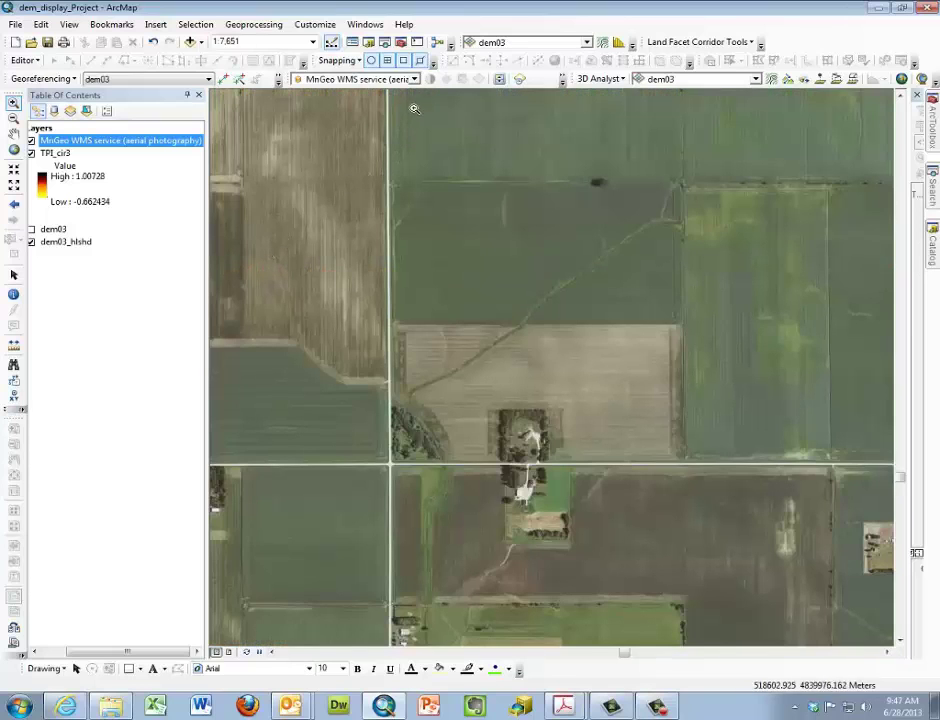
left_click(500, 80)
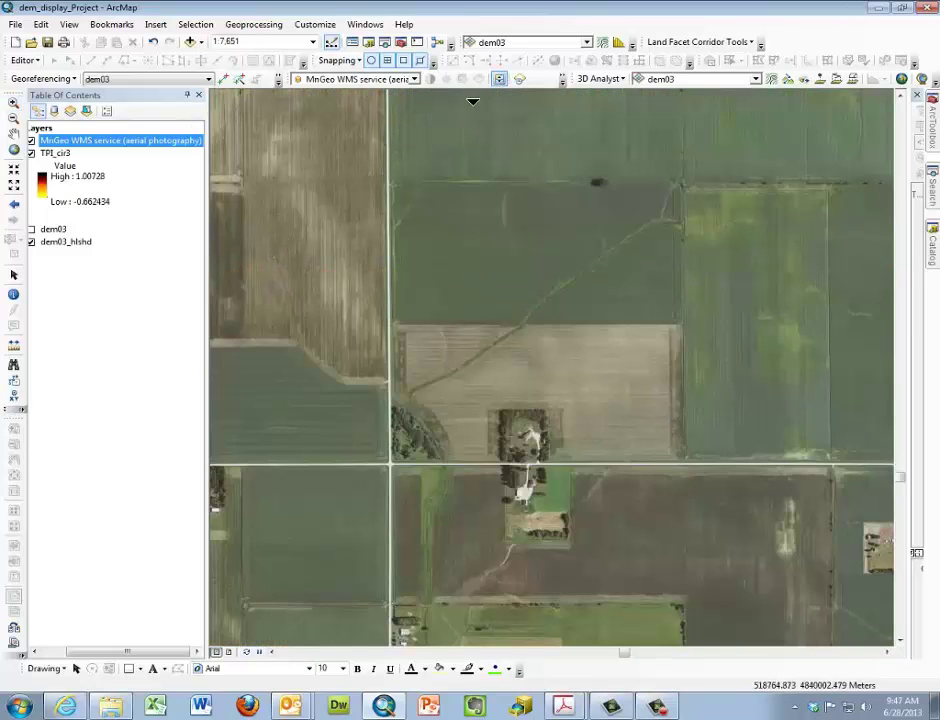
left_click_drag(476, 106, 535, 428)
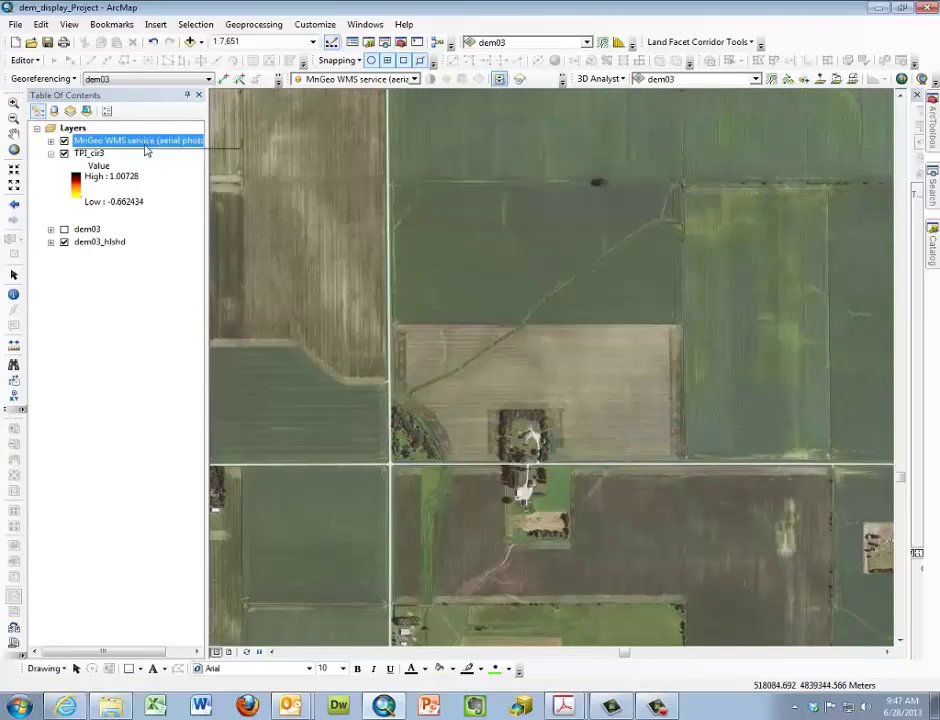
left_click_drag(147, 150, 136, 218)
Step: Make TPI_cir3 the swipe layer and peel it back to see beneath
left_click(320, 79)
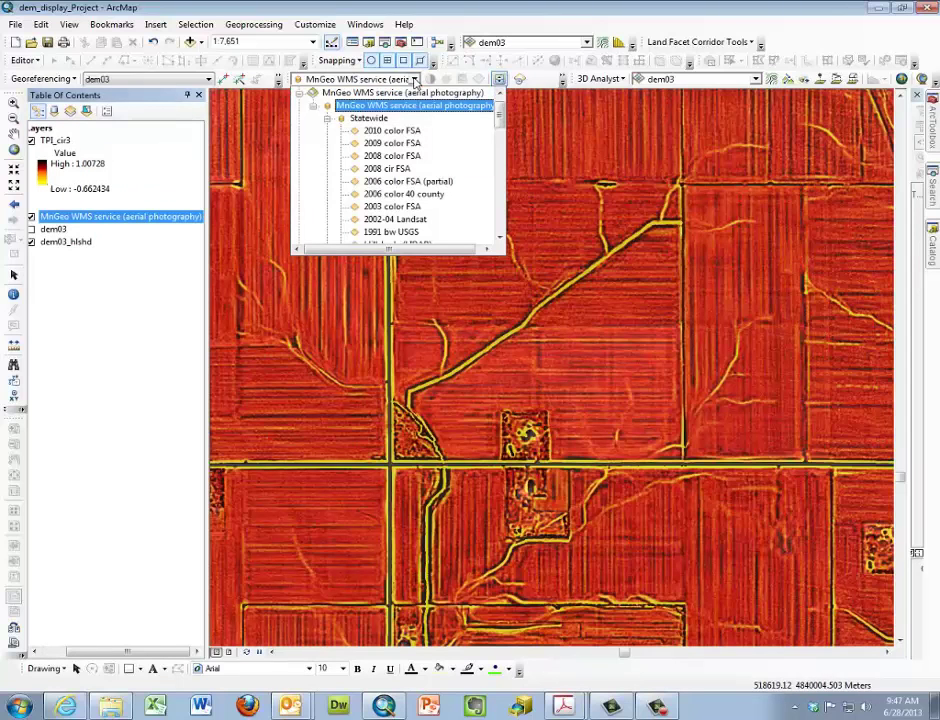
scroll(497, 122, "up", 1)
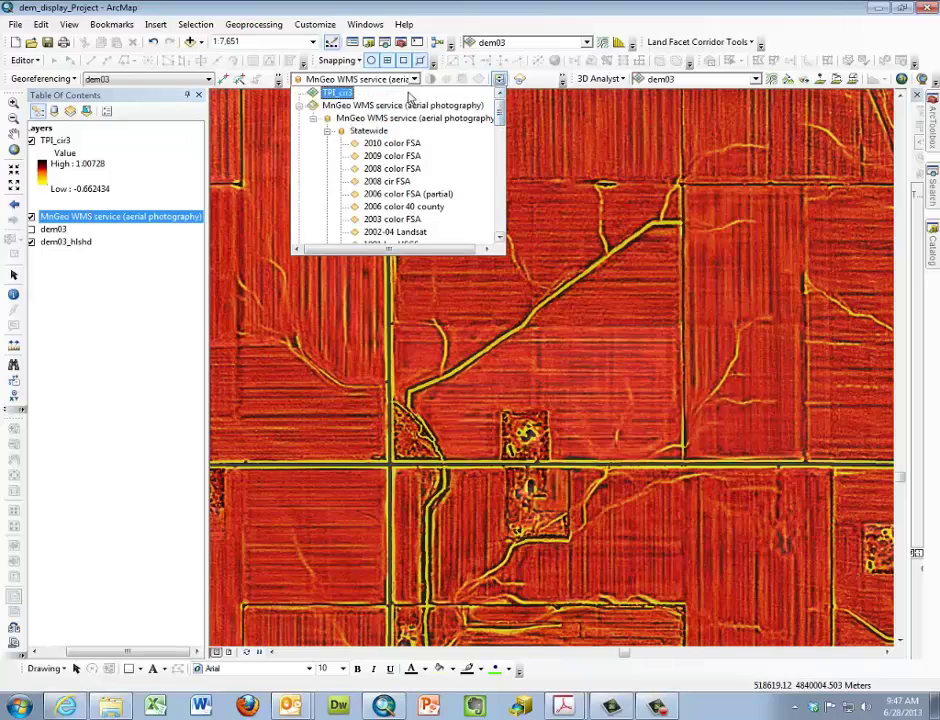
left_click(330, 92)
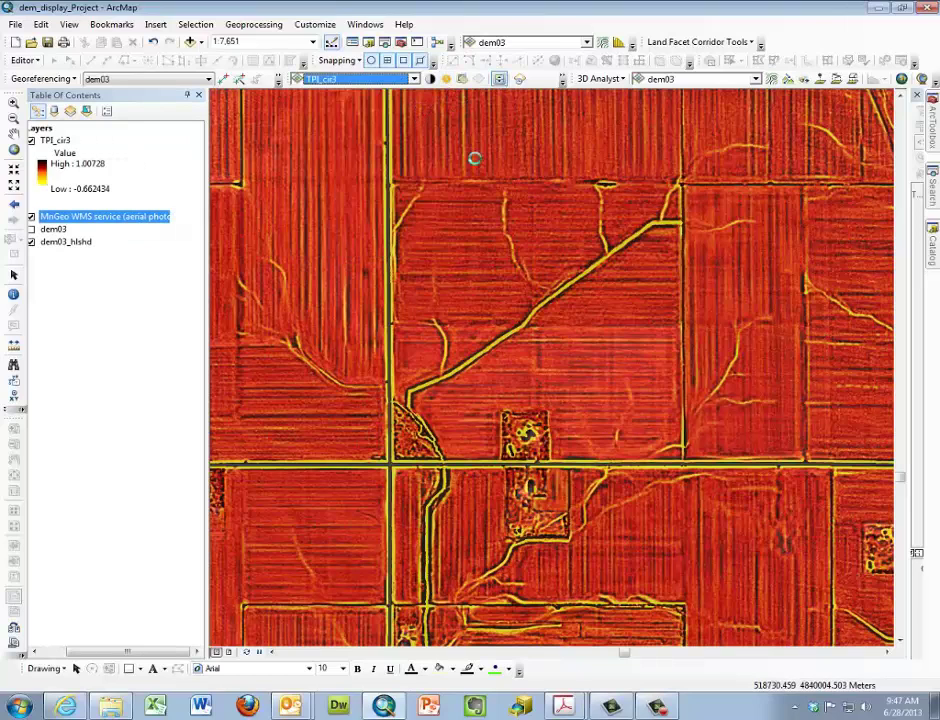
left_click_drag(474, 157, 499, 127)
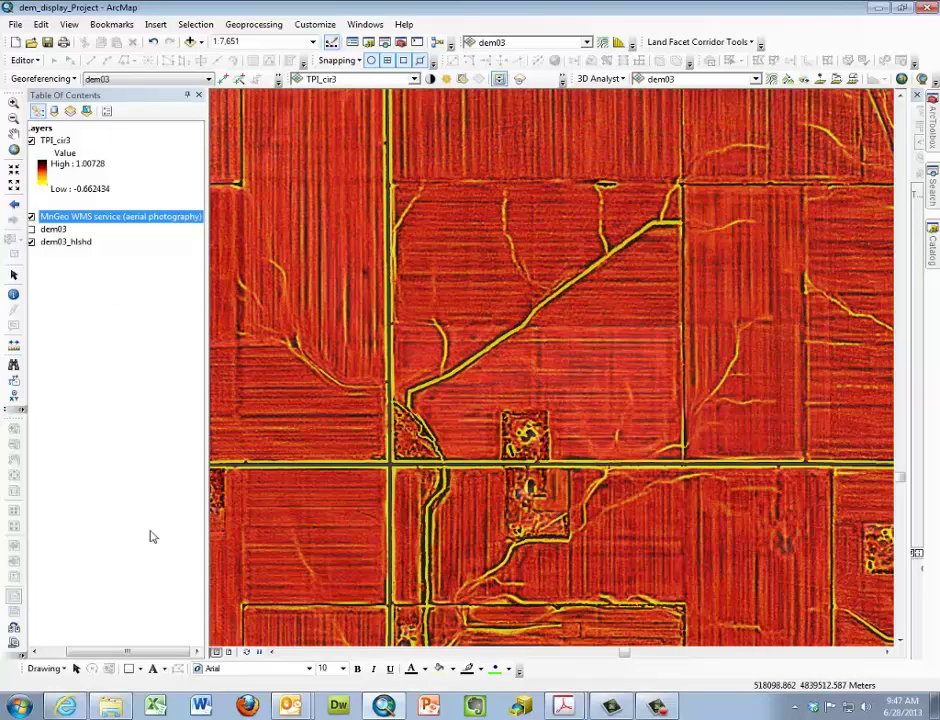
Step: Move the aerial layer below dem03_hlshd and swipe TPI_cir3 to reveal the hillshade
left_click_drag(120, 651, 93, 650)
left_click_drag(80, 218, 103, 252)
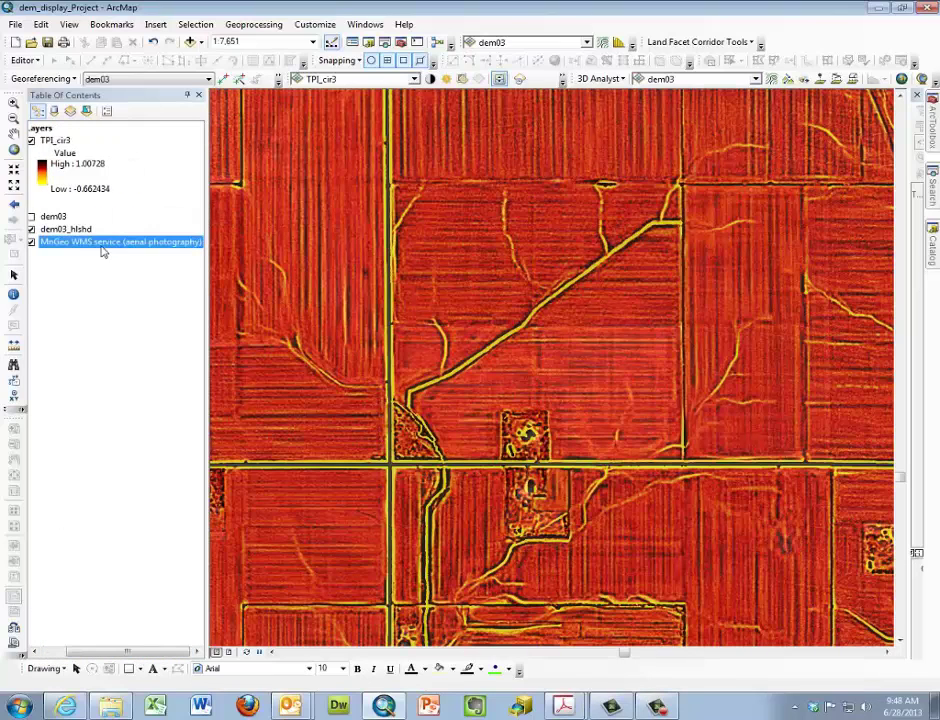
left_click_drag(445, 99, 470, 95)
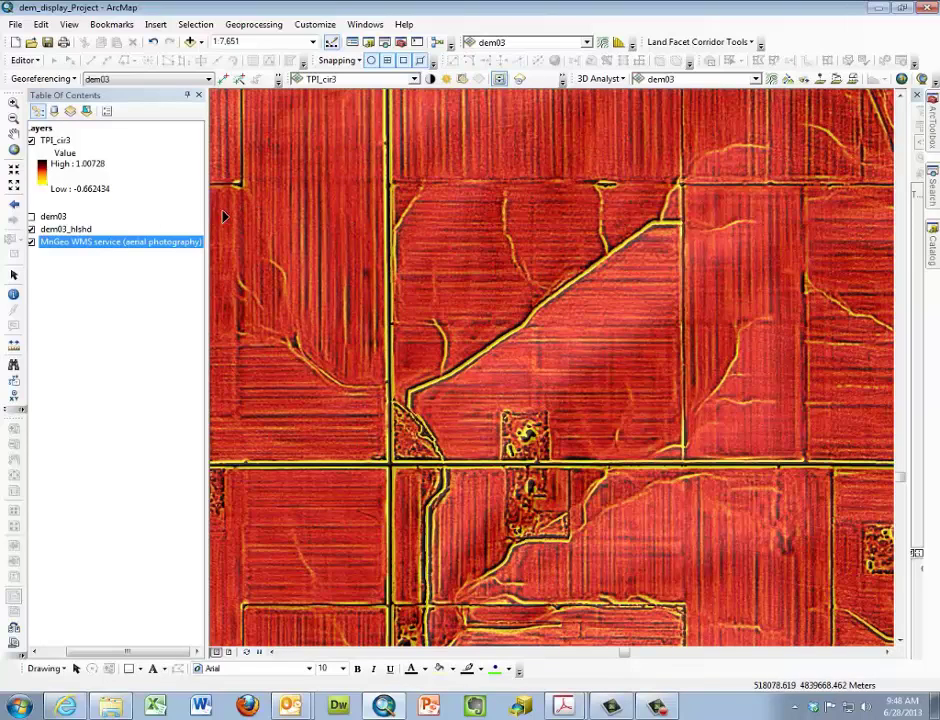
left_click_drag(237, 214, 421, 224)
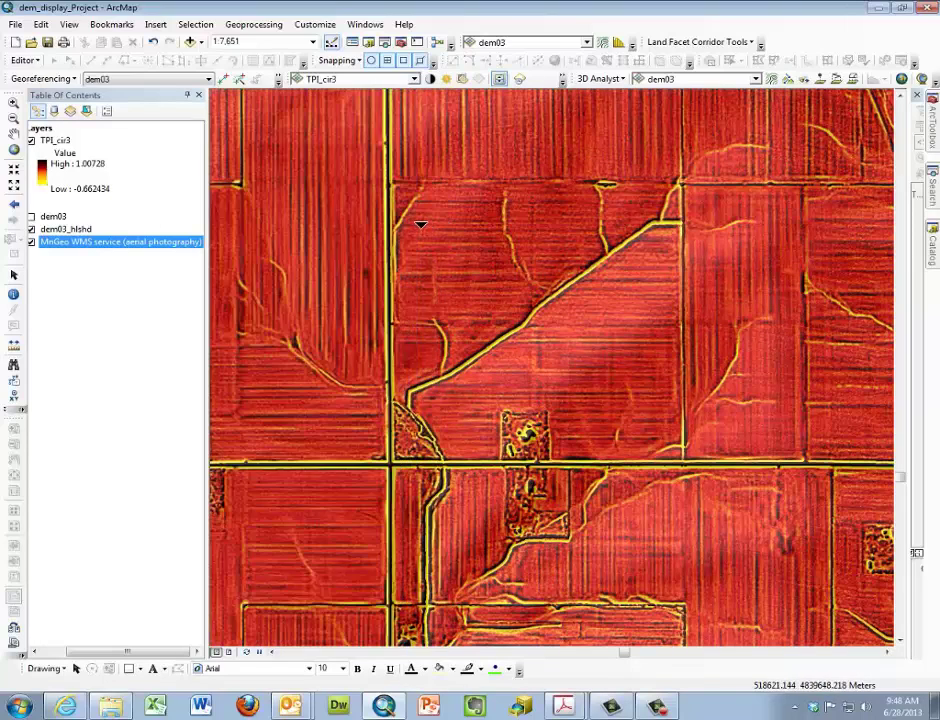